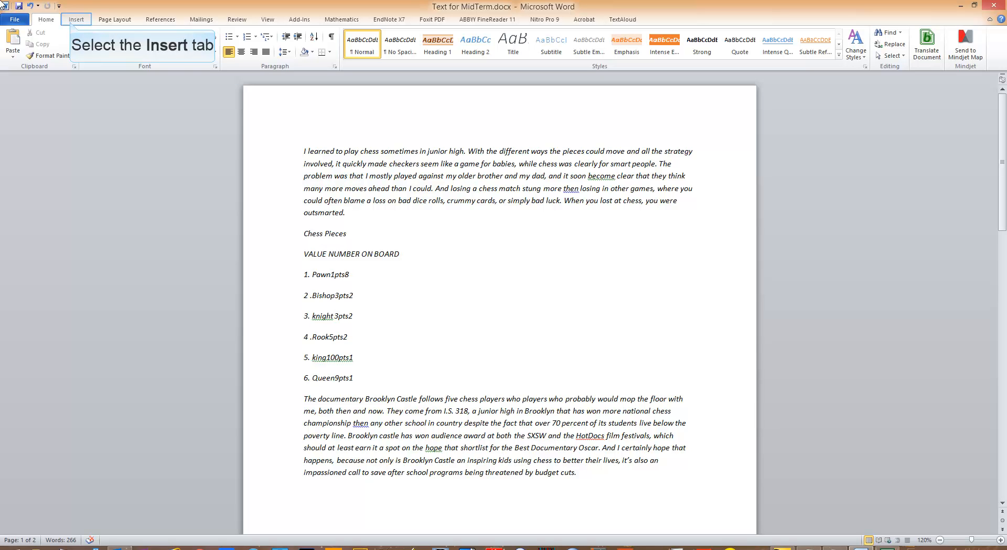
Insert the built-in Austere (Even Page) header and set its date to June 12, 2014
click(73, 21)
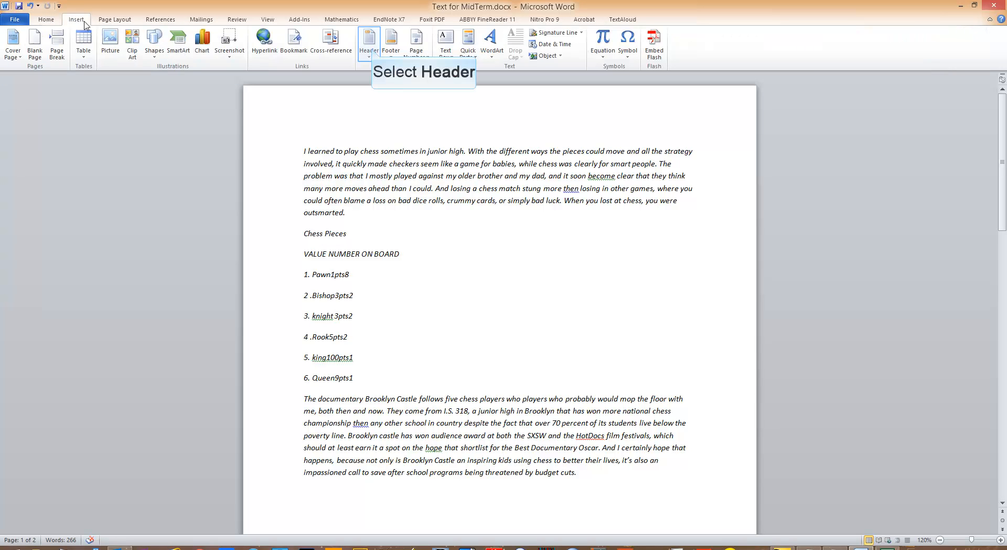
click(373, 51)
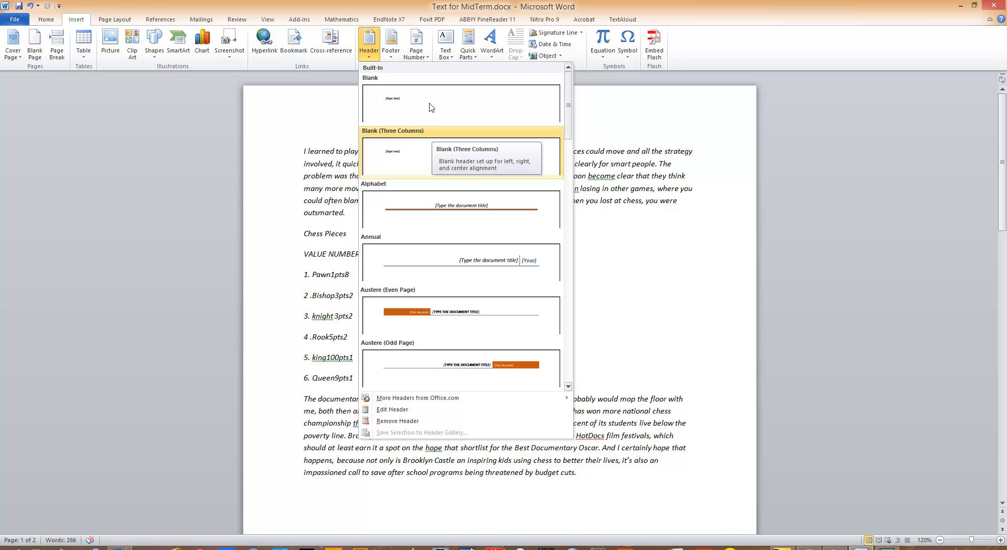
scroll(432, 135, down, 2)
scroll(433, 135, down, 6)
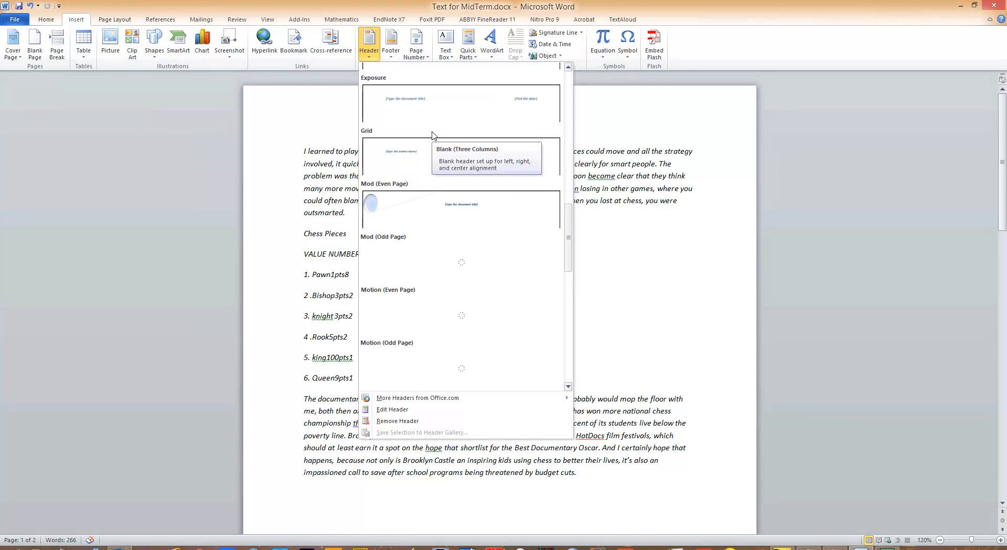
scroll(432, 135, up, 3)
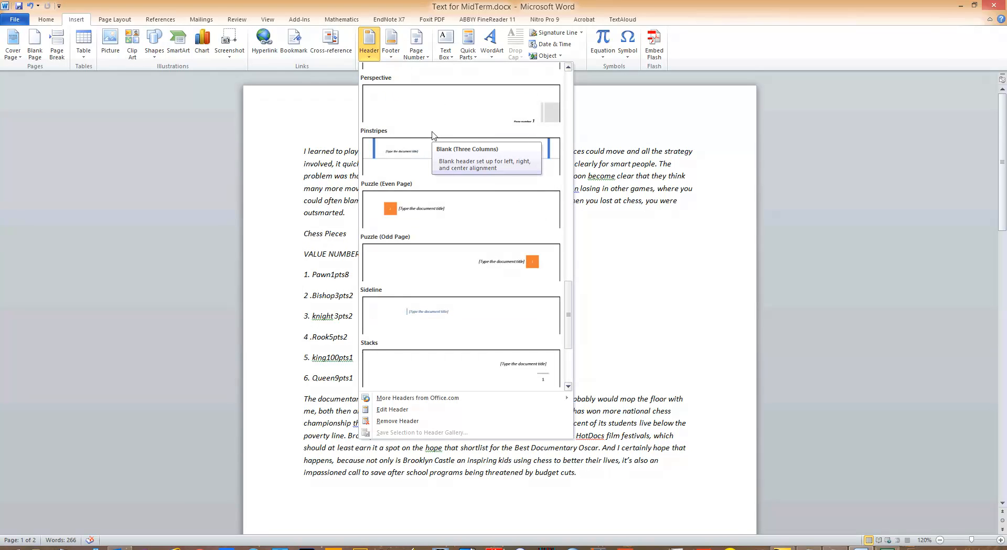
scroll(433, 135, up, 3)
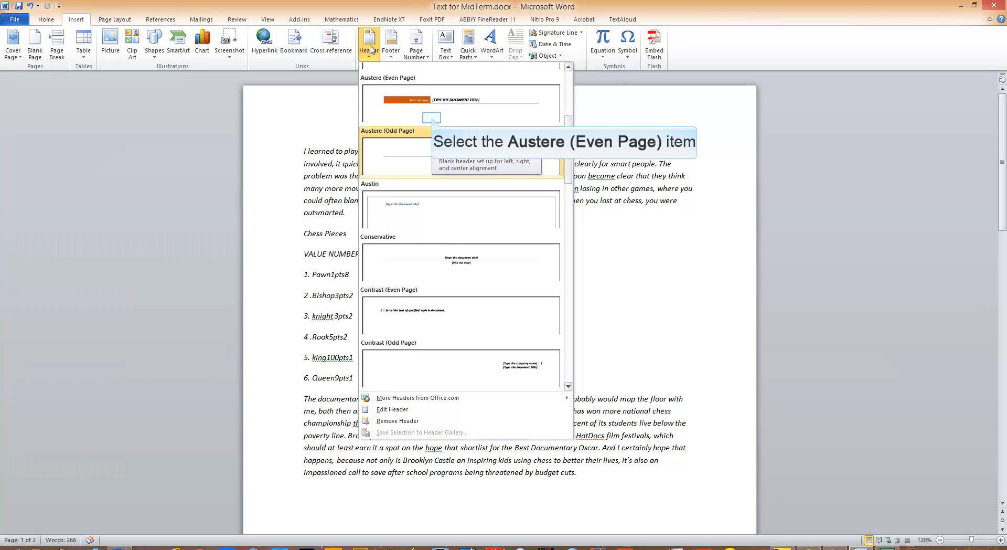
click(433, 121)
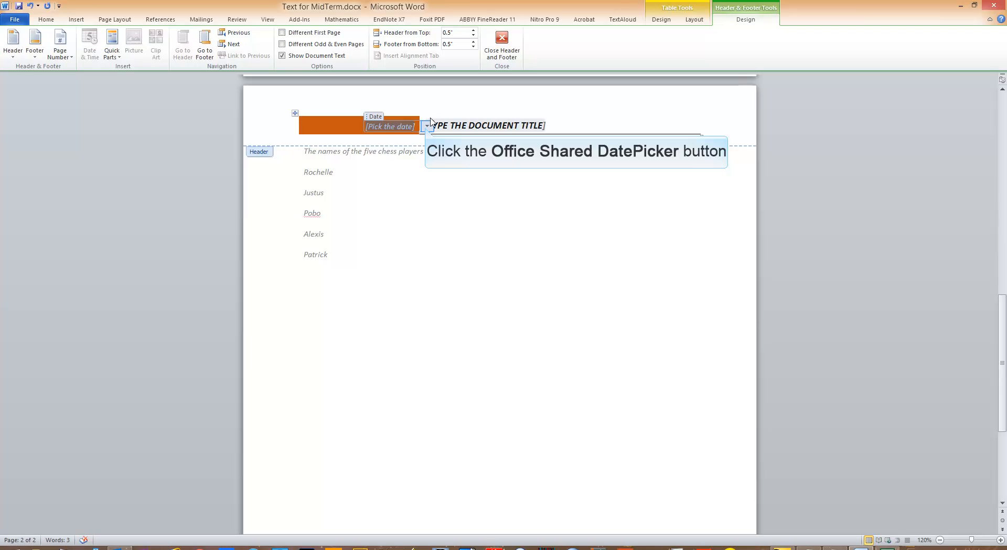
click(427, 127)
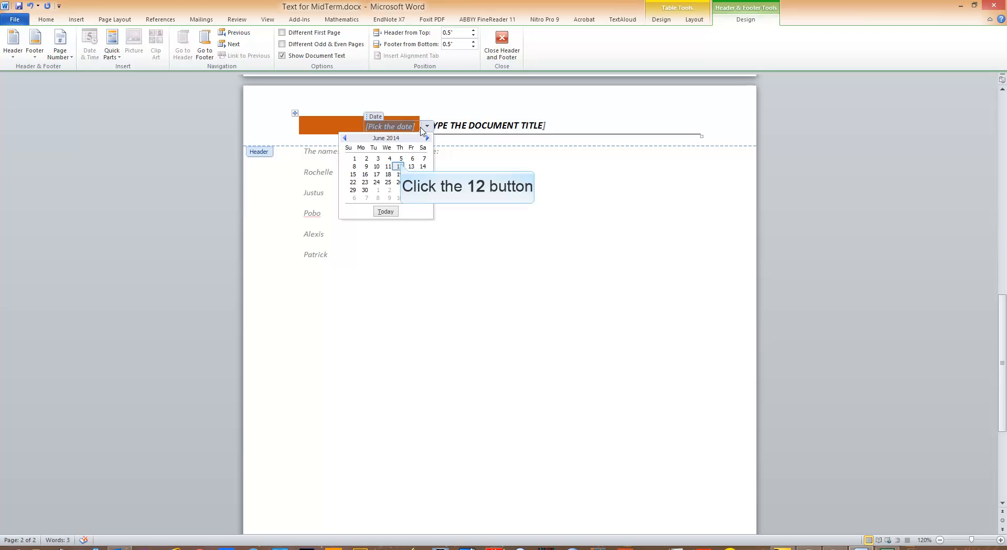
click(399, 167)
Fill in the header's document title as "MID-TERM EXAMINATION – YOUR NAME" and return to the document body
click(445, 126)
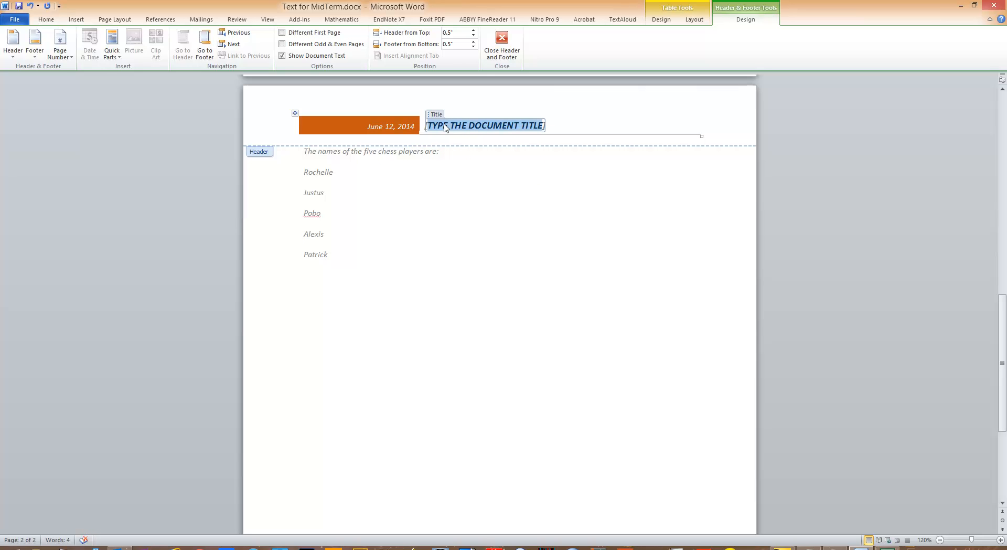
text(MID)
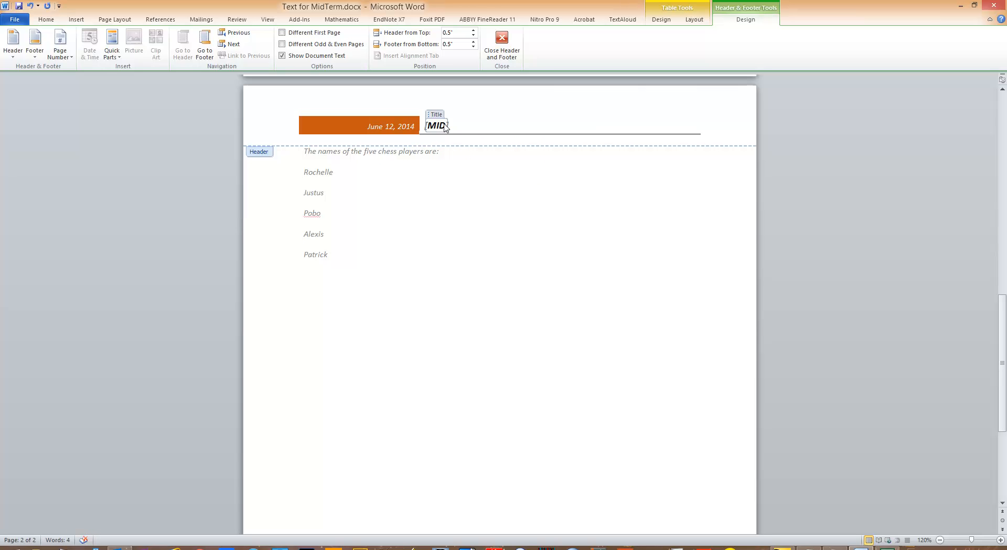
text(-TERM EXAMINATION )
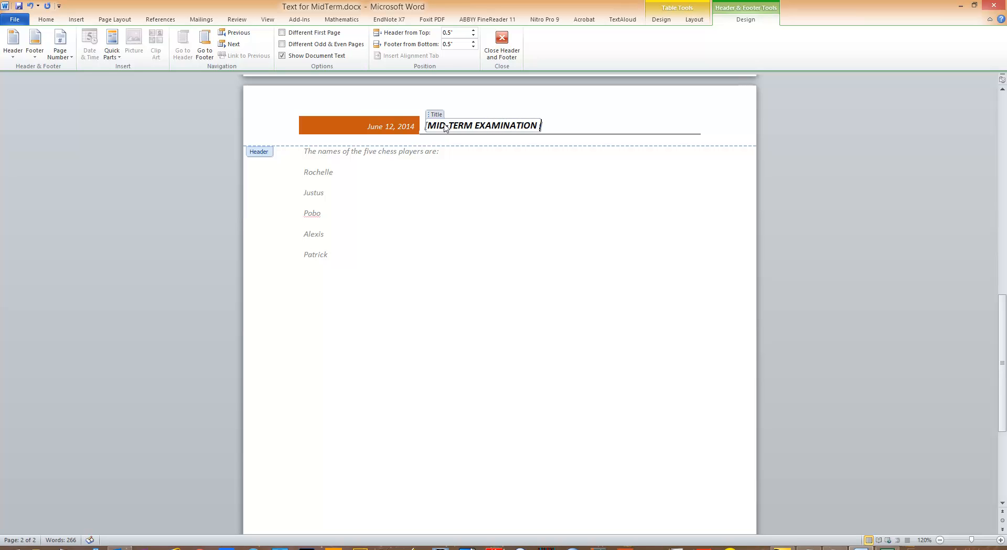
text(- )
text(YOUR NAME)
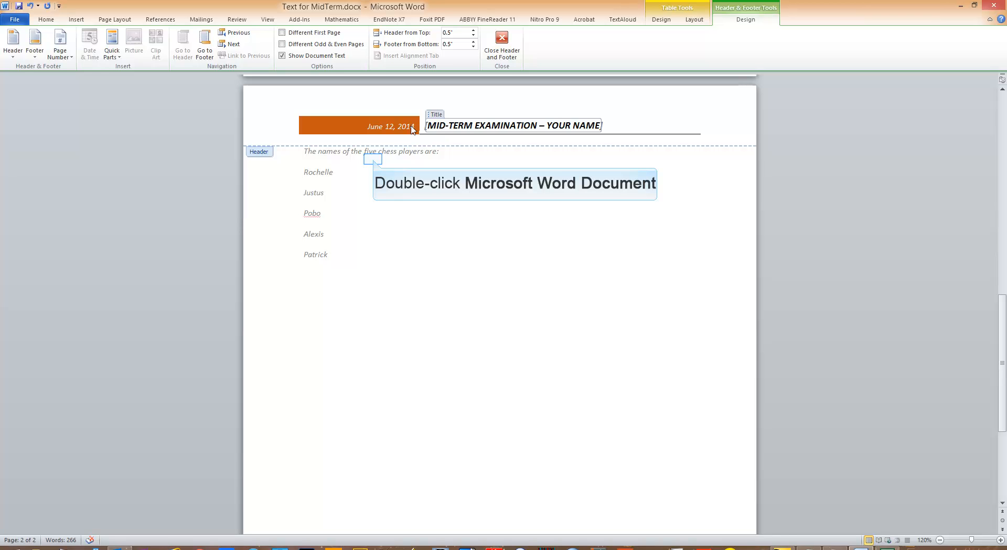
double_click(373, 160)
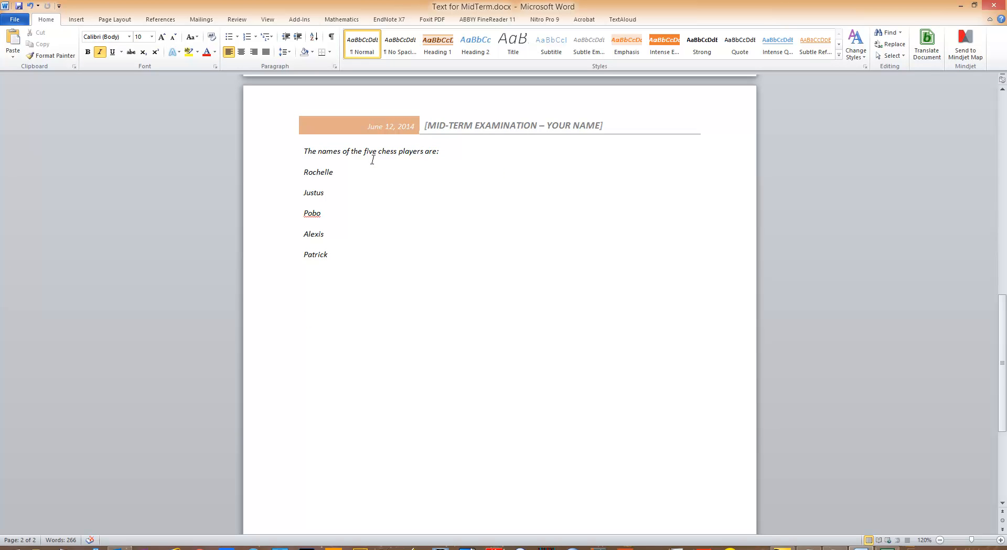
Add the line "Brooklyn Castle: Why Chess Is More Than Just A Game" above the first paragraph on page one
scroll(373, 159, up, 3)
scroll(372, 159, up, 20)
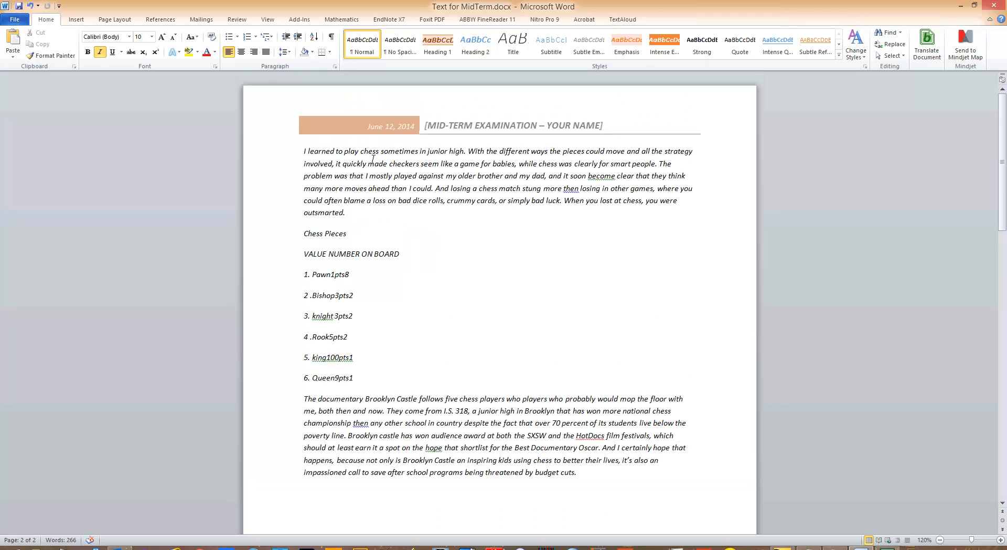
scroll(519, 139, down, 7)
scroll(522, 153, up, 7)
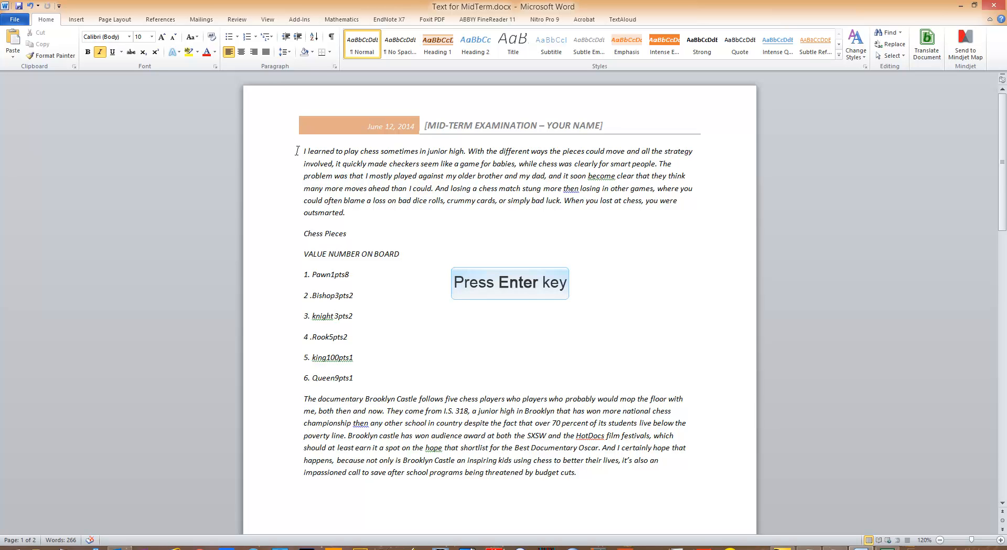
key(Return)
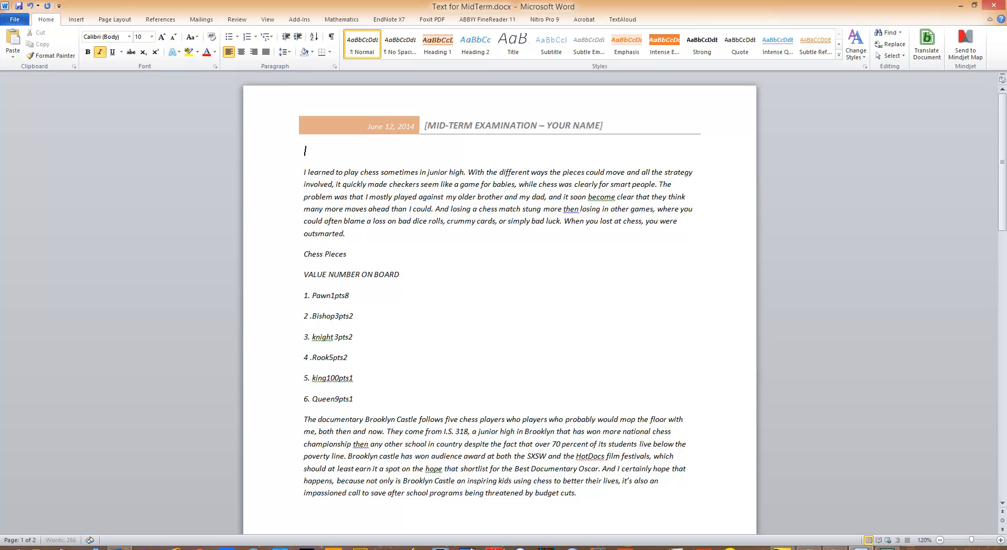
text(Brooklyn Castle: Why Chess Is More Than Just A Game)
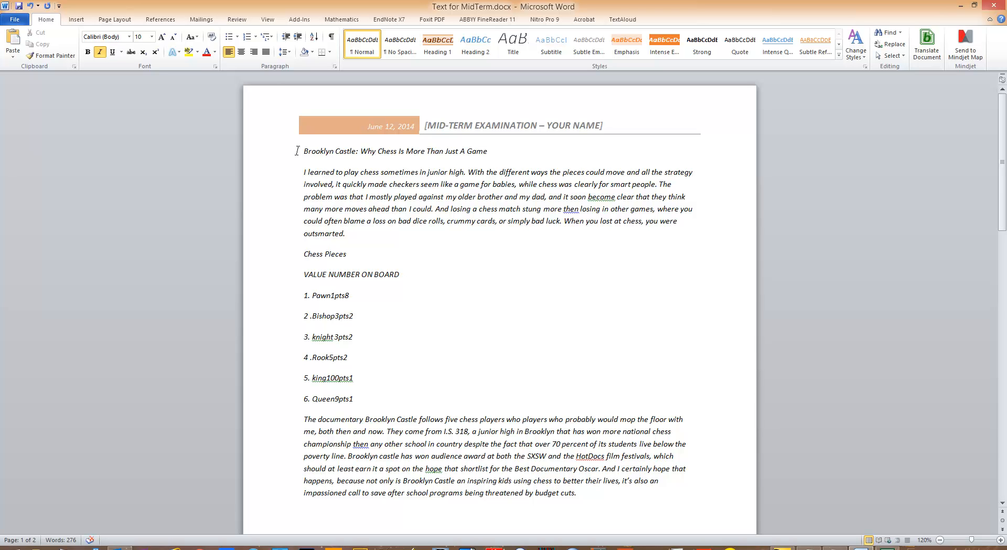
Apply the Title style to the heading line above the first paragraph and convert "Brooklyn Castle" in it to UPPERCASE
drag(491, 152, 310, 154)
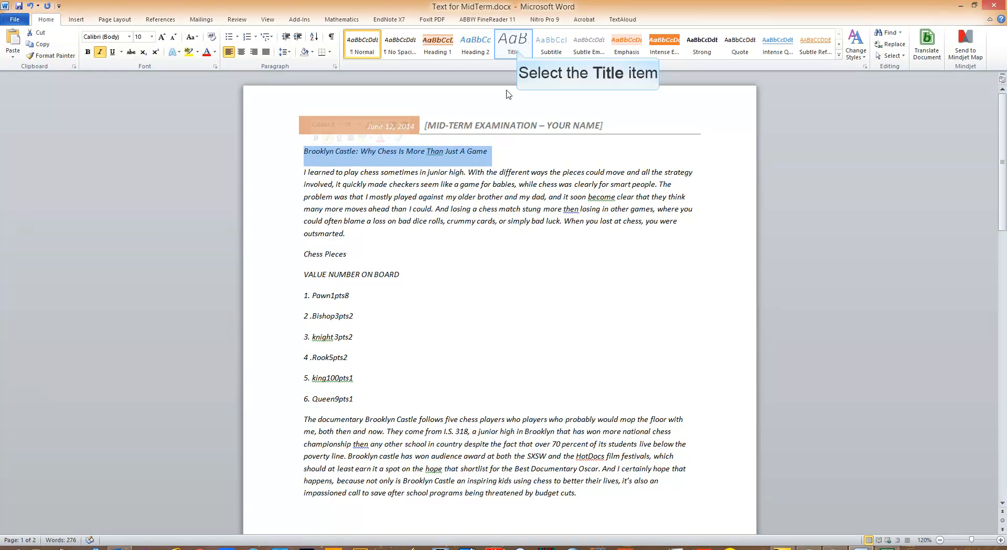
click(517, 51)
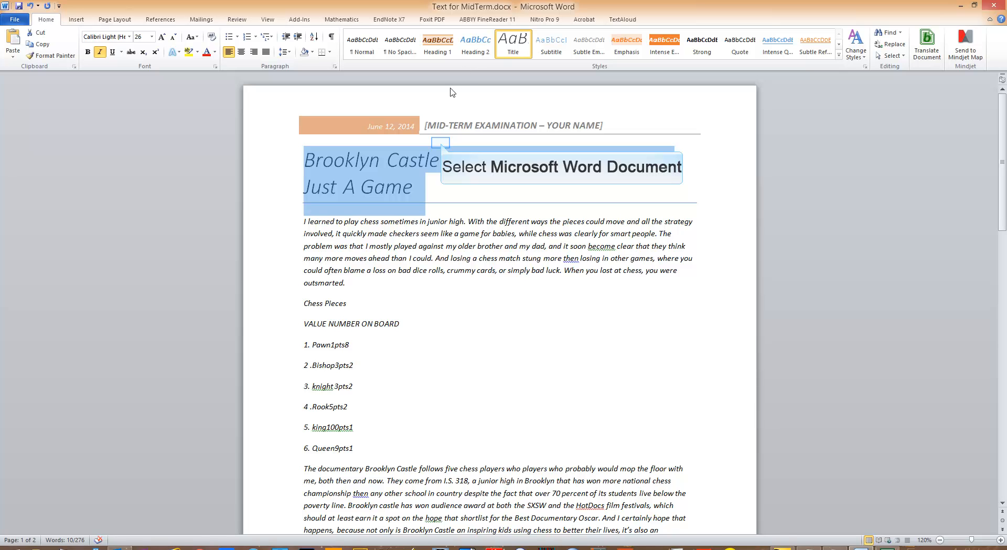
click(440, 162)
drag(440, 161, 334, 166)
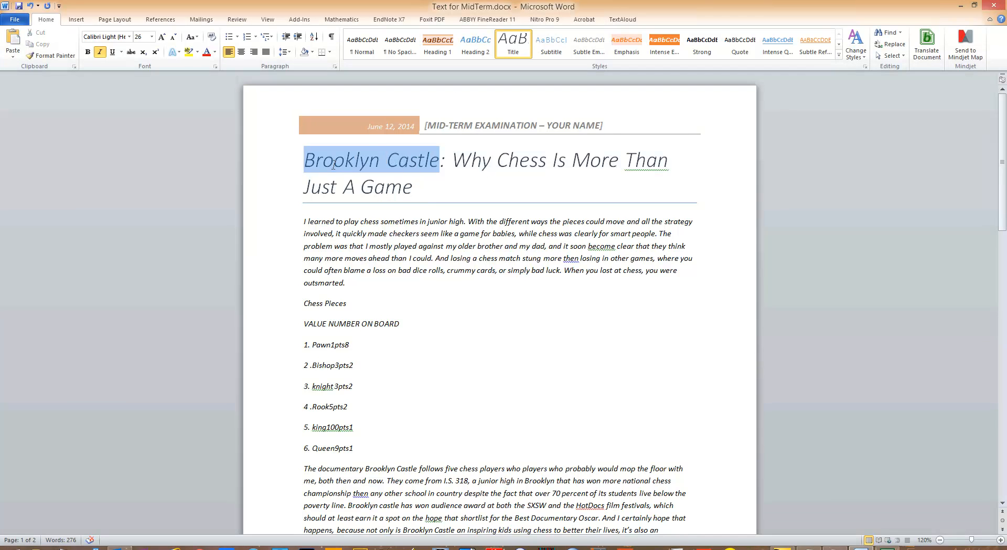
click(195, 37)
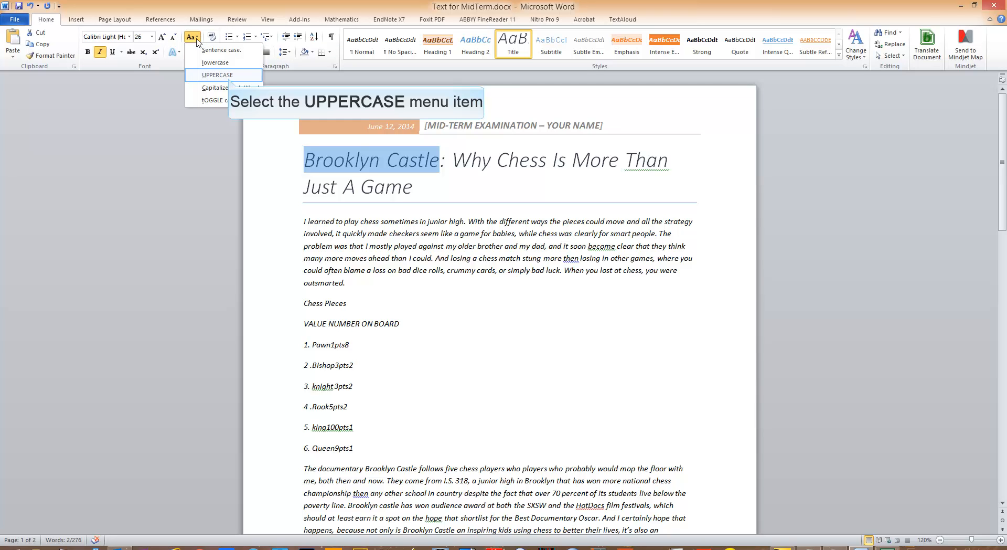
click(217, 75)
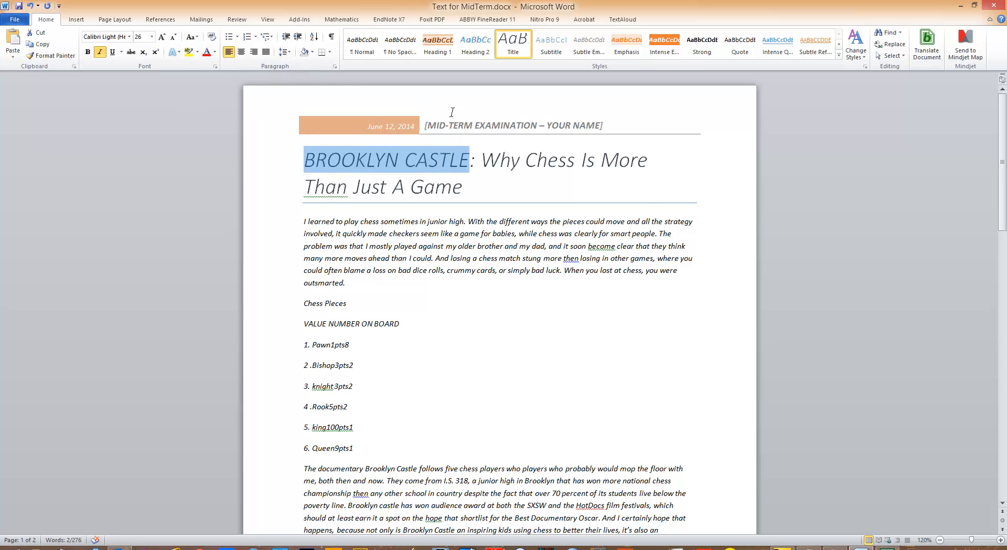
Underline "Why Chess Is More Than Just A Game" in the title
drag(482, 160, 441, 186)
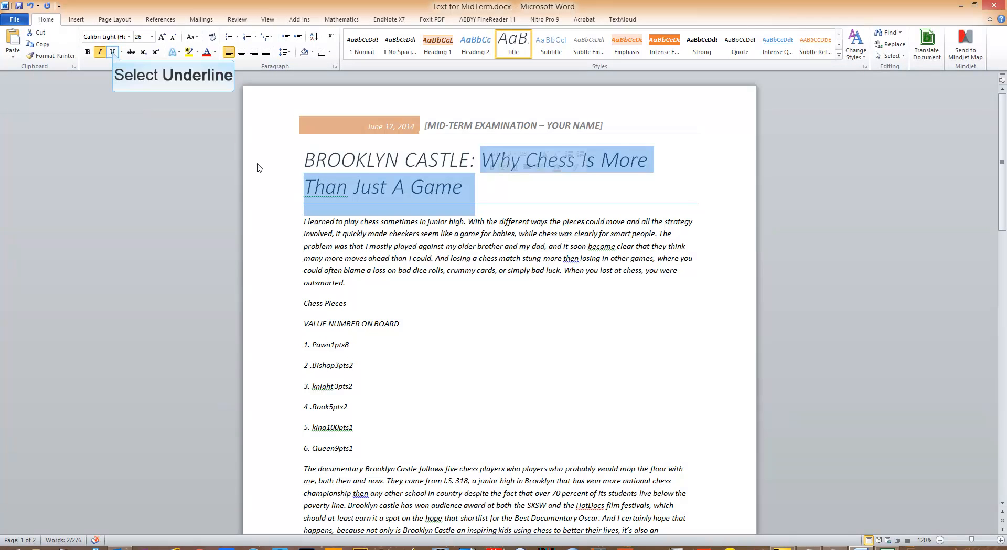
click(113, 52)
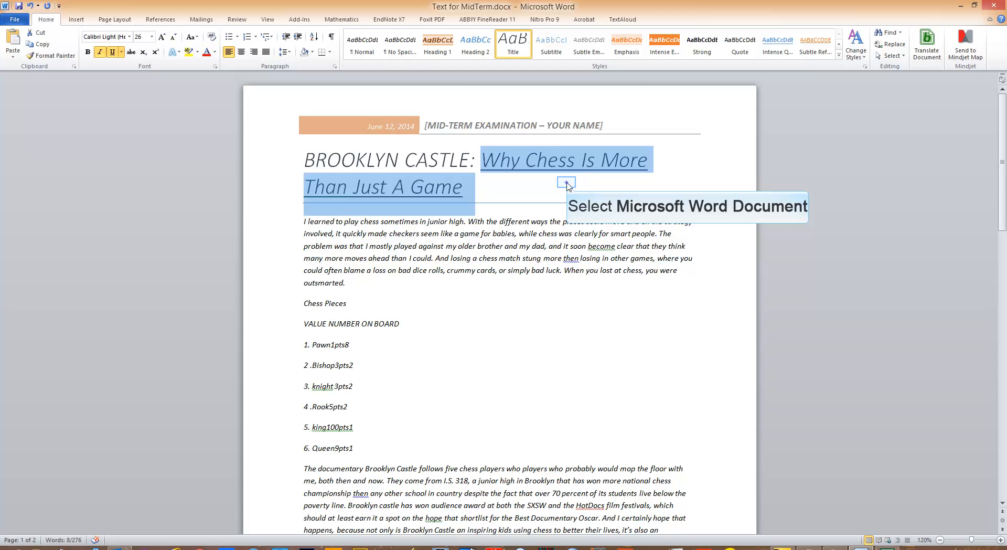
click(474, 191)
Shrink the font size of the whole title to 18
double_click(296, 164)
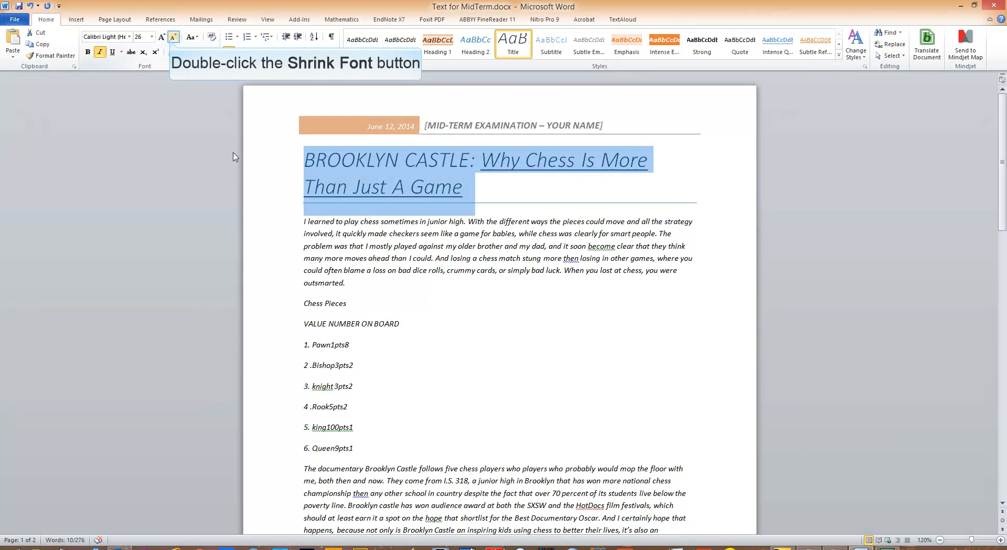
double_click(172, 38)
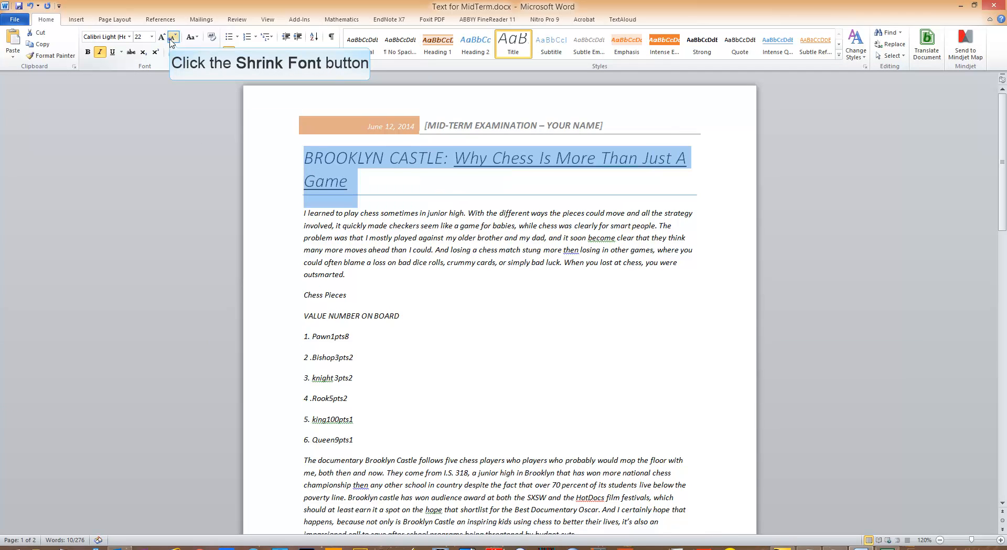
click(173, 37)
click(173, 38)
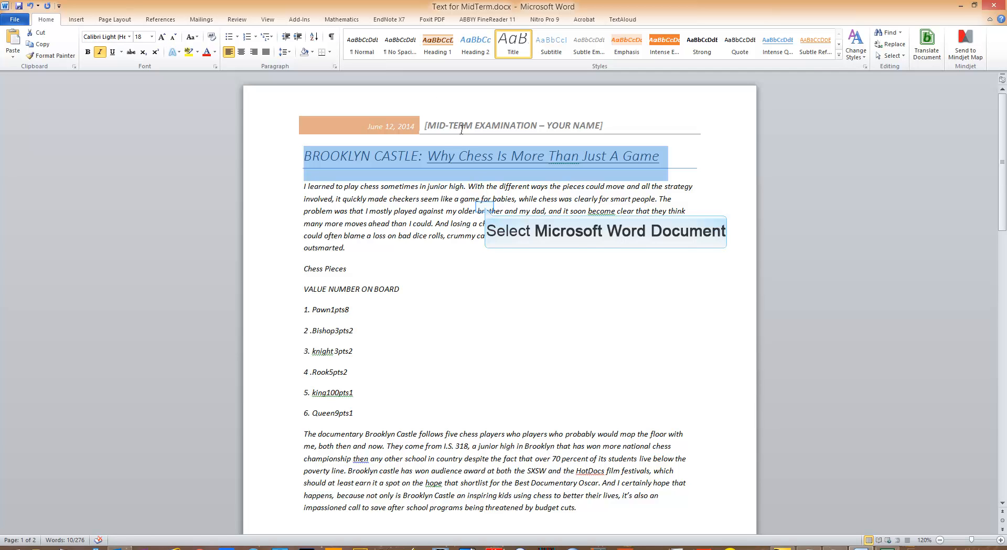
click(485, 209)
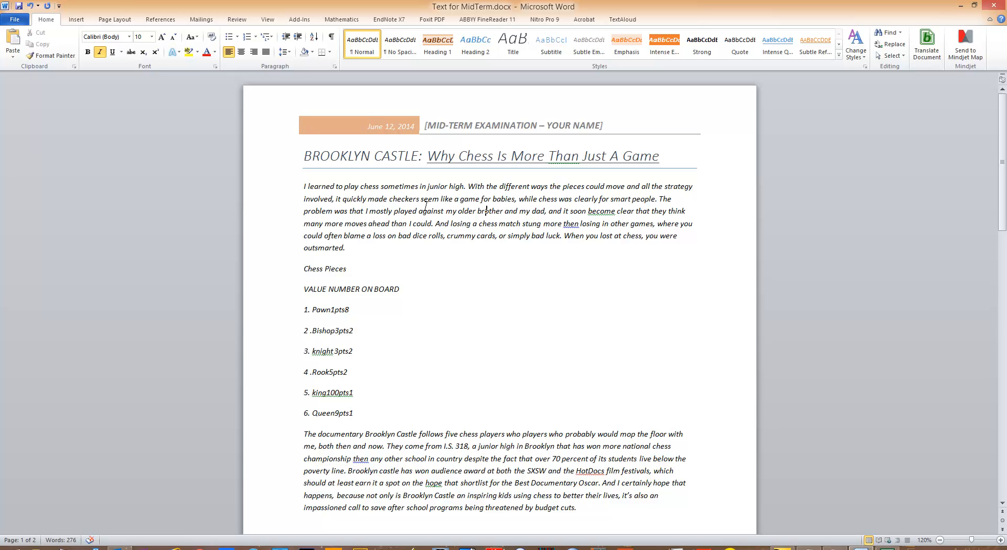
Apply the Intense Emphasis style to "chess was clearly for smart people" in the first paragraph
drag(304, 181, 352, 248)
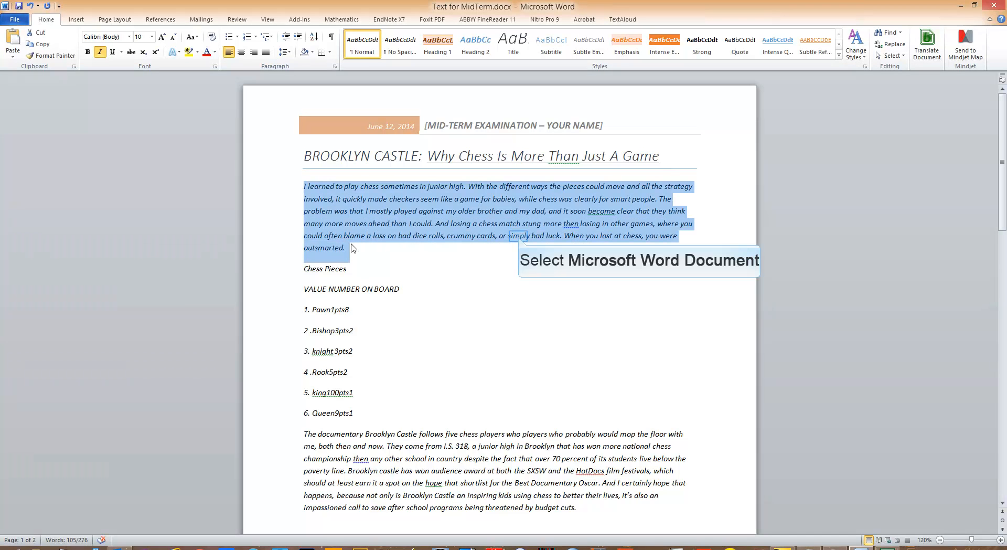
click(519, 237)
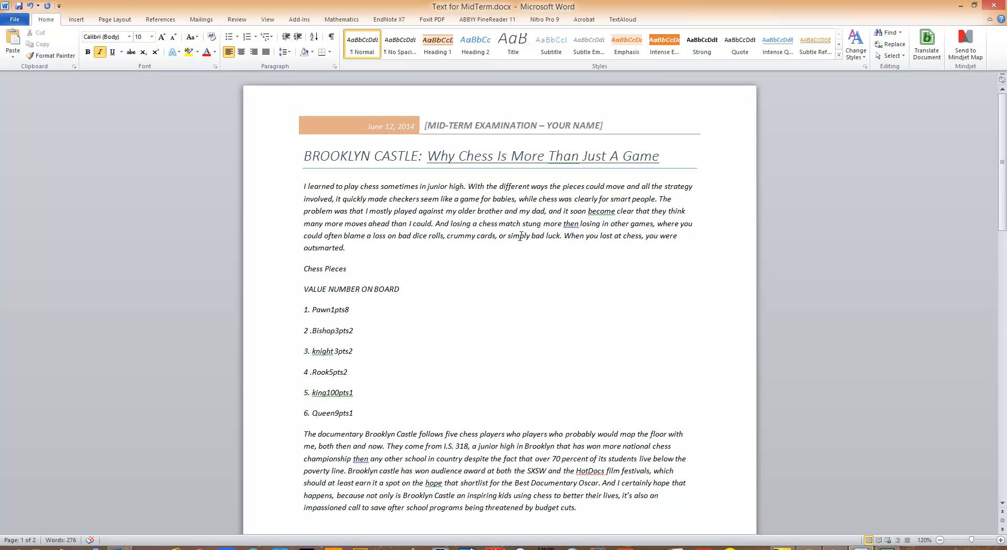
drag(539, 198, 653, 202)
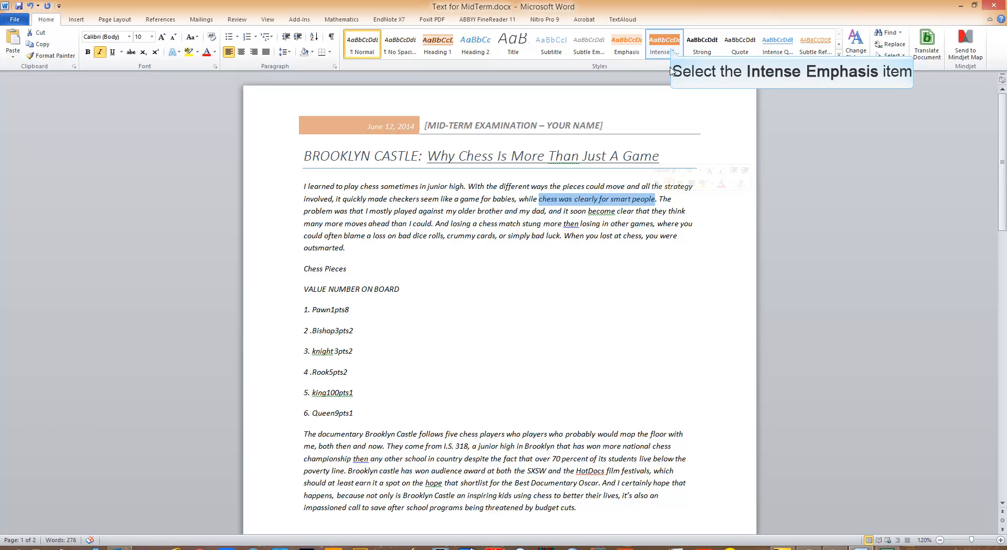
click(672, 51)
click(672, 51)
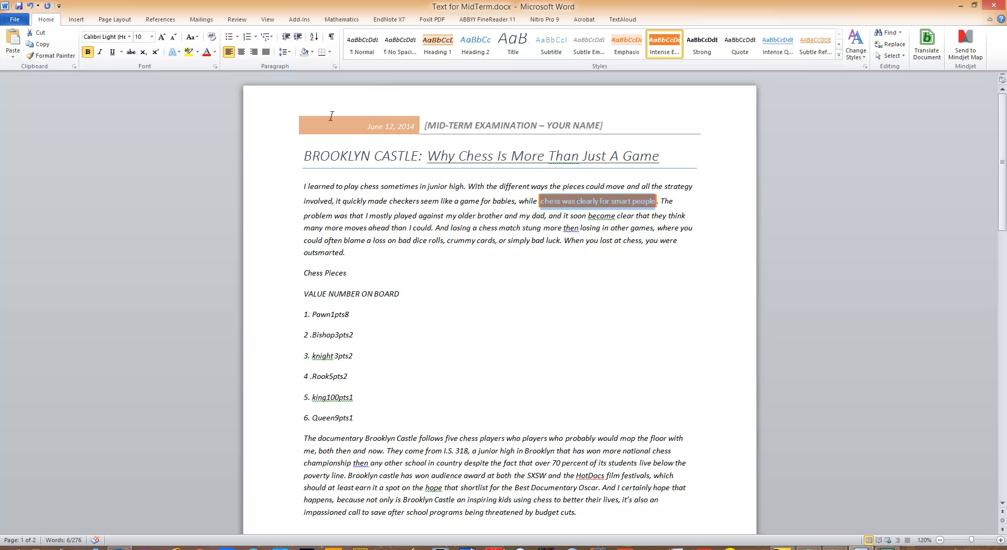
Set the first paragraph's line spacing to Exactly 18 pt and justify its text
drag(304, 186, 365, 249)
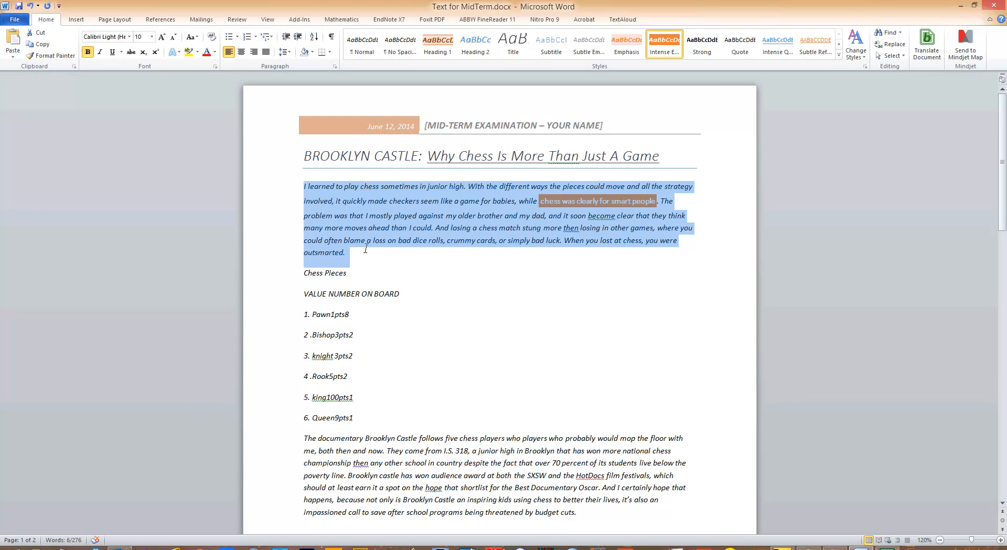
click(283, 51)
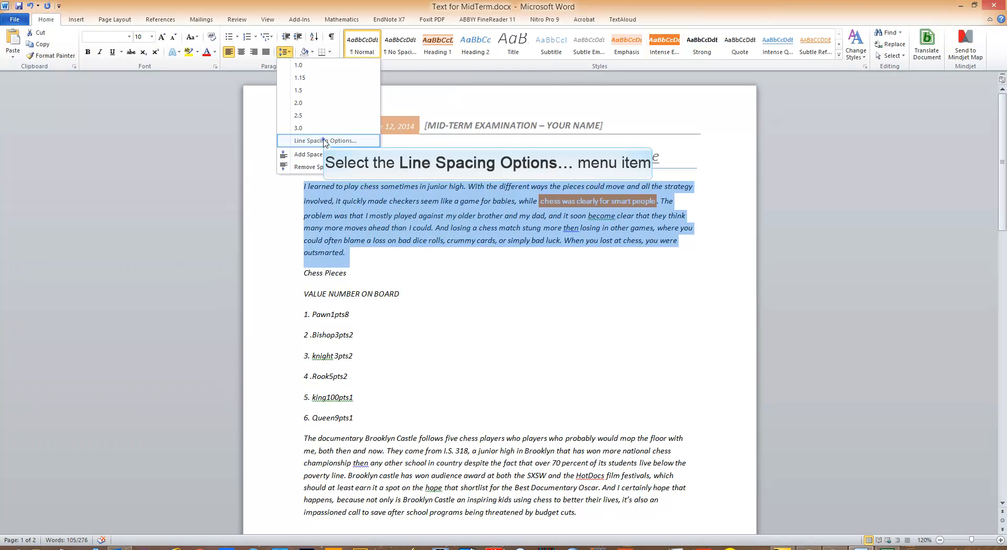
click(325, 140)
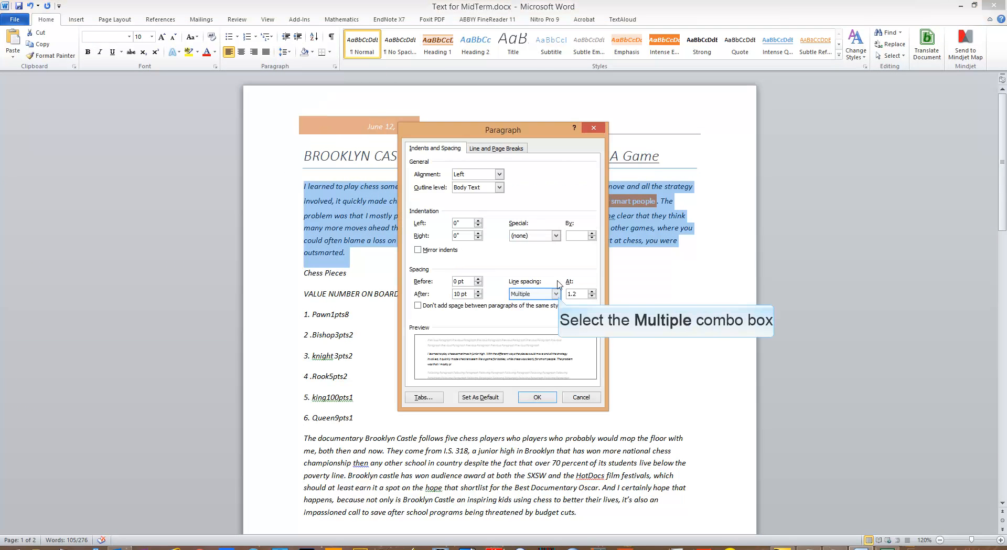
click(556, 293)
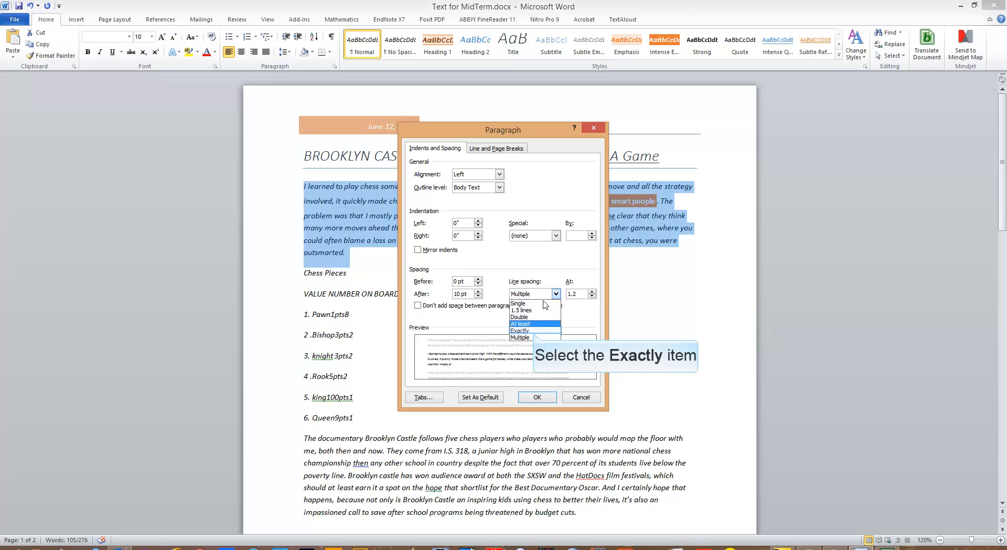
click(533, 331)
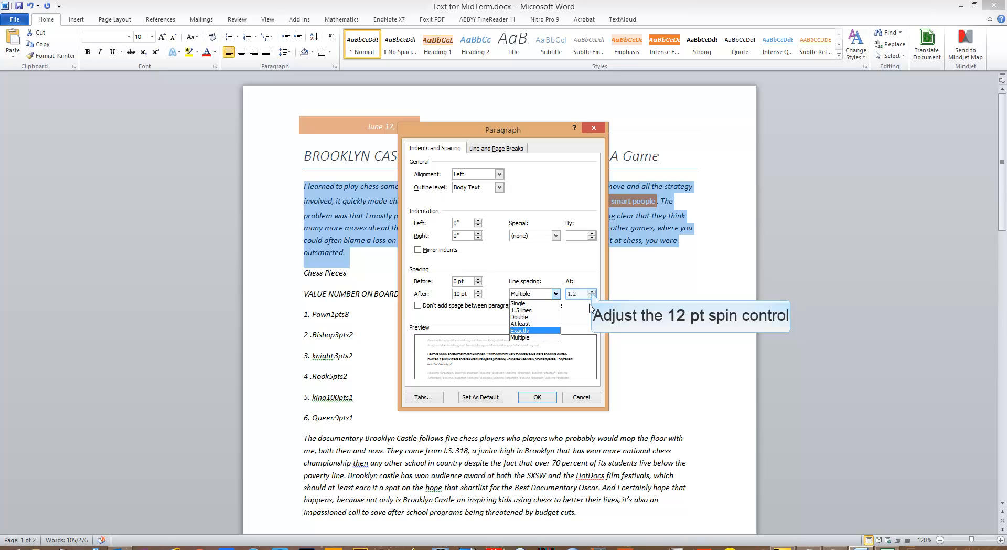
click(593, 291)
click(592, 291)
click(592, 291)
click(592, 291)
click(592, 291)
click(593, 291)
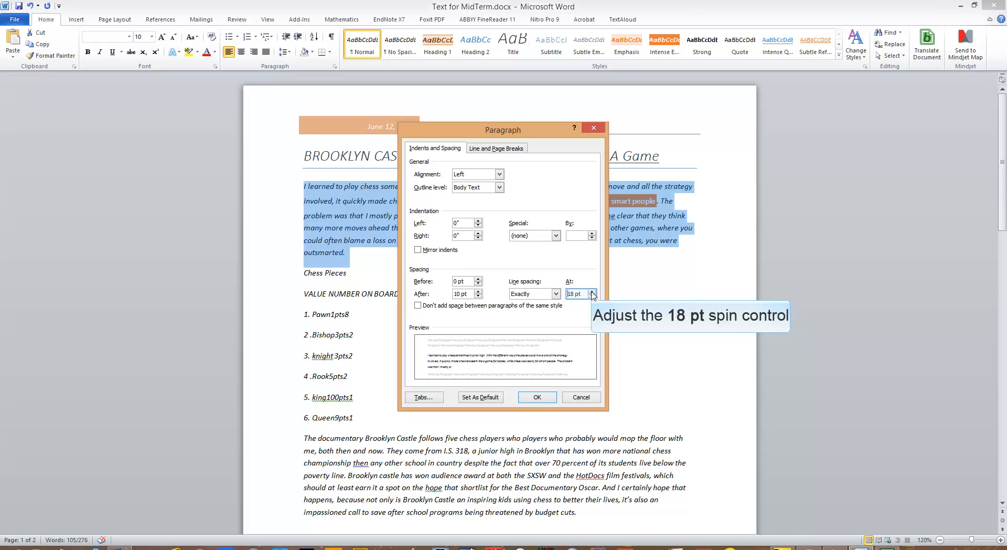
click(546, 398)
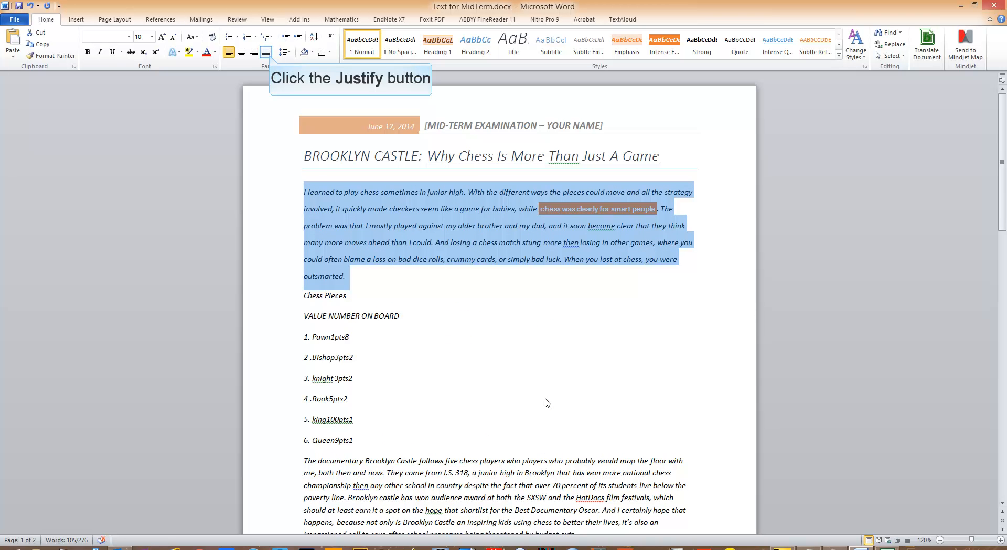
click(267, 52)
click(614, 279)
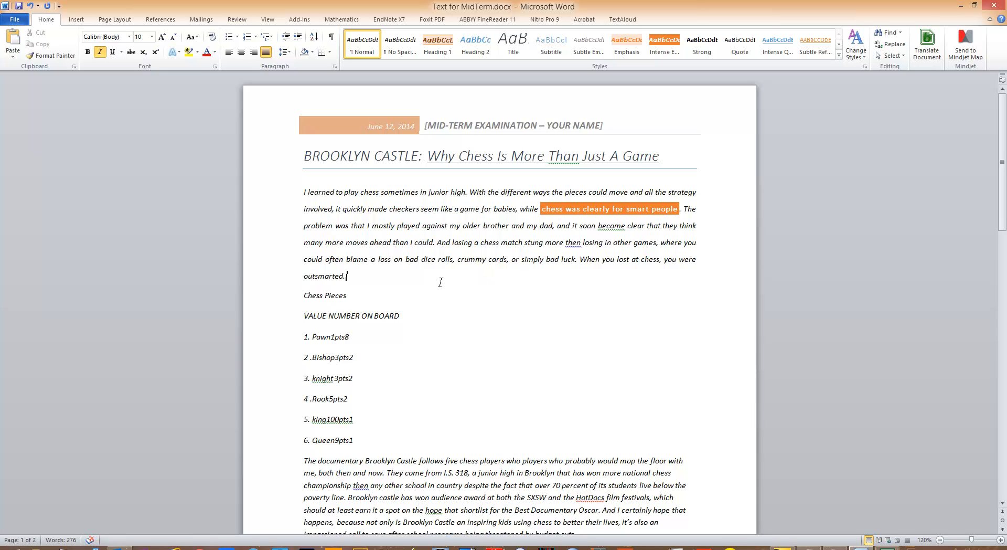
Apply the Heading 1 style to the "Chess Pieces" line
drag(354, 295, 310, 296)
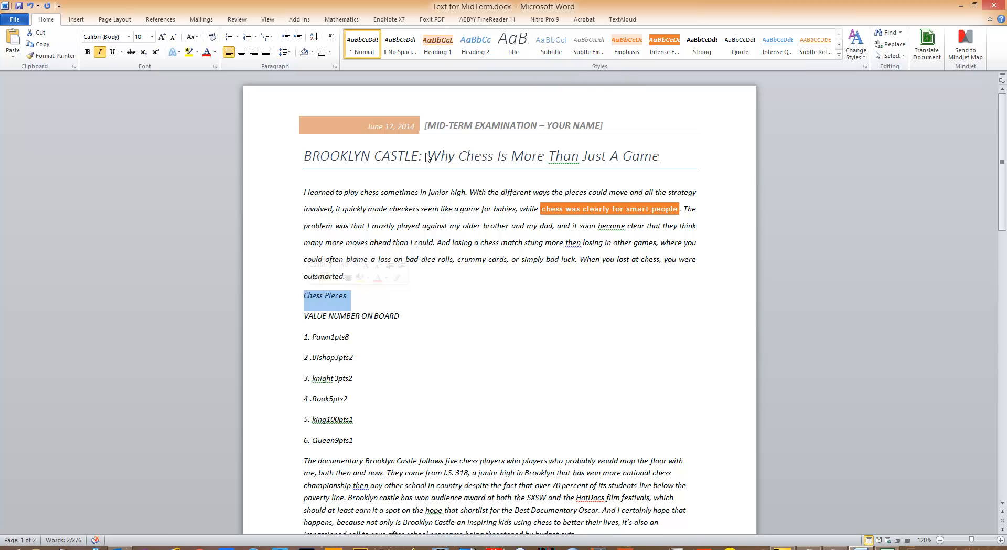
click(434, 52)
click(538, 258)
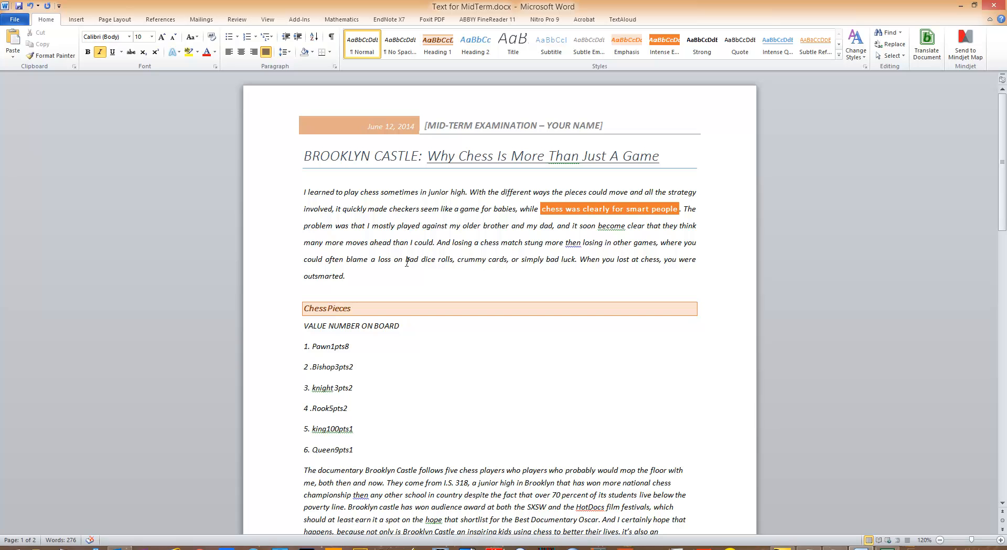
drag(365, 278, 304, 192)
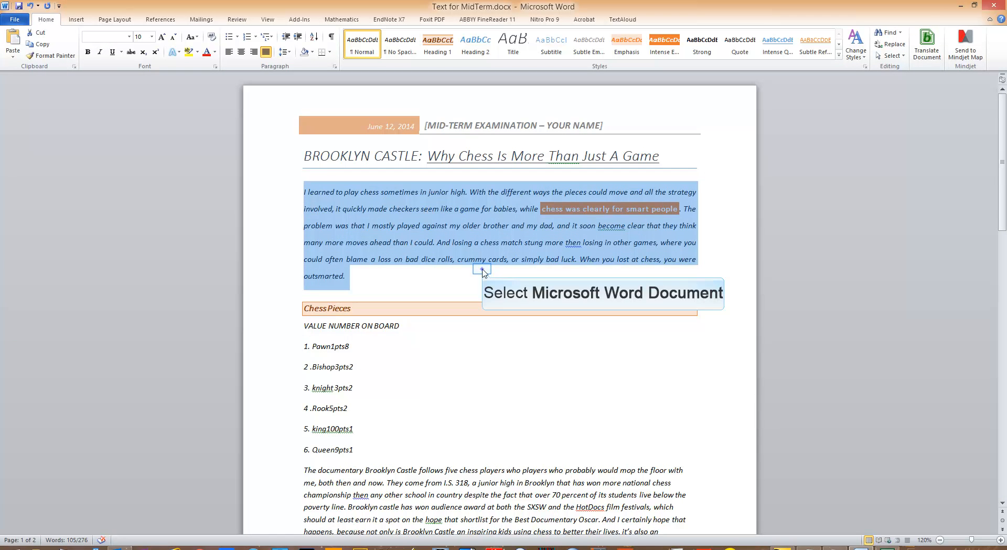
click(482, 269)
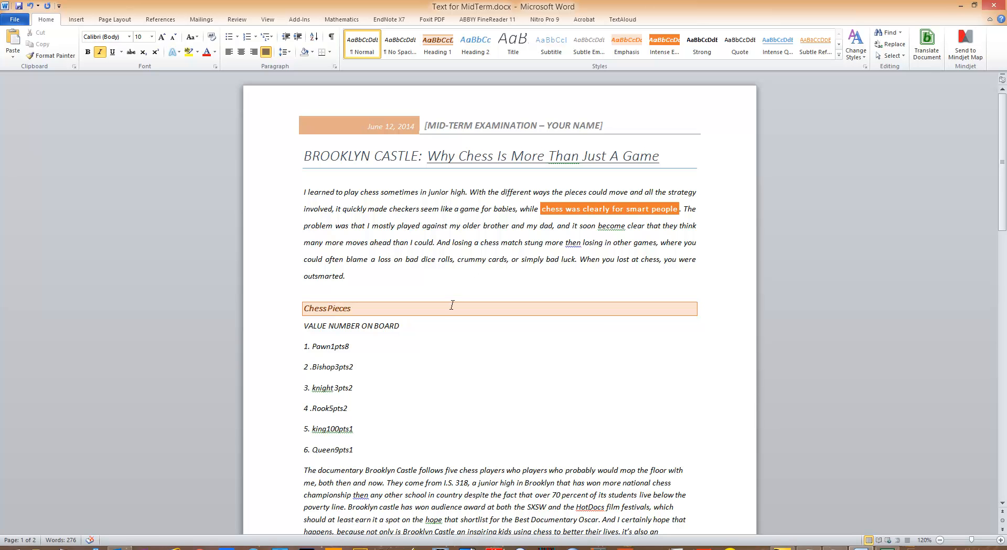
Delete the space between "VALUE" and "NUMBER" in the line below the Chess Pieces heading
scroll(450, 332, down, 3)
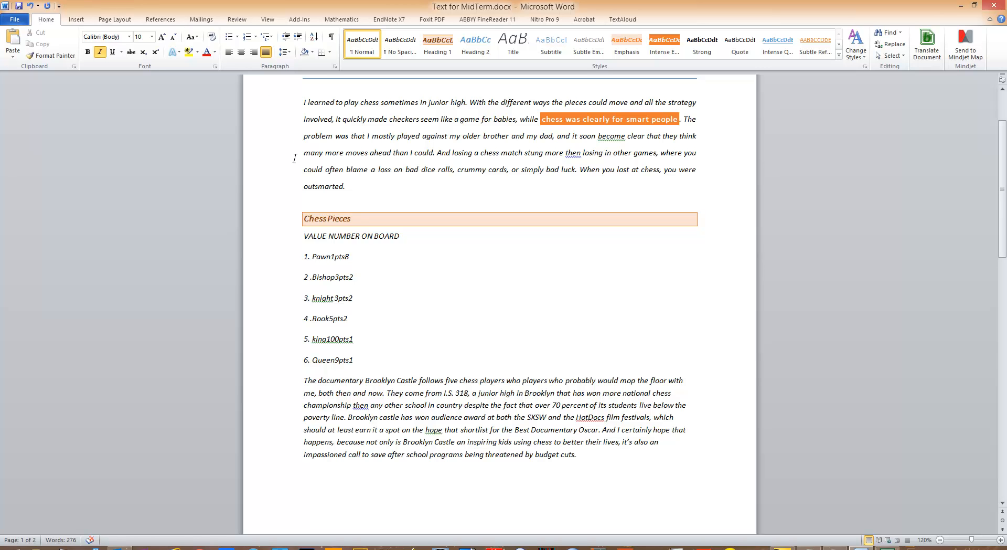
drag(305, 236, 365, 360)
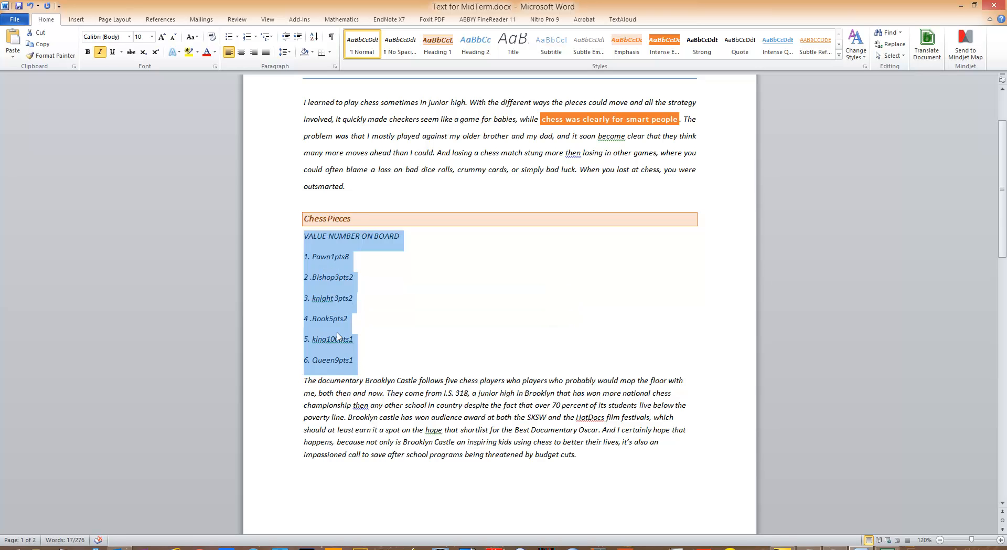
click(330, 274)
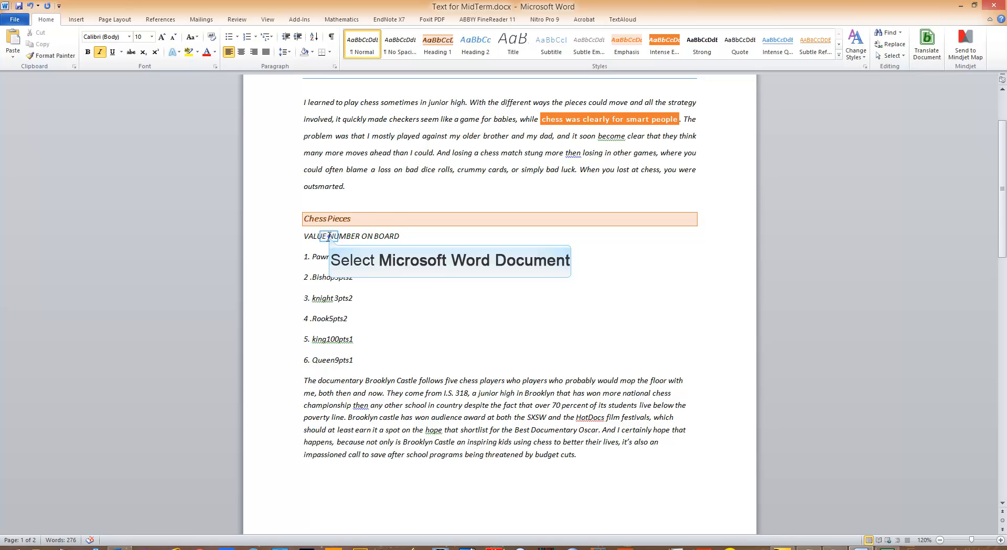
key(BackSpace)
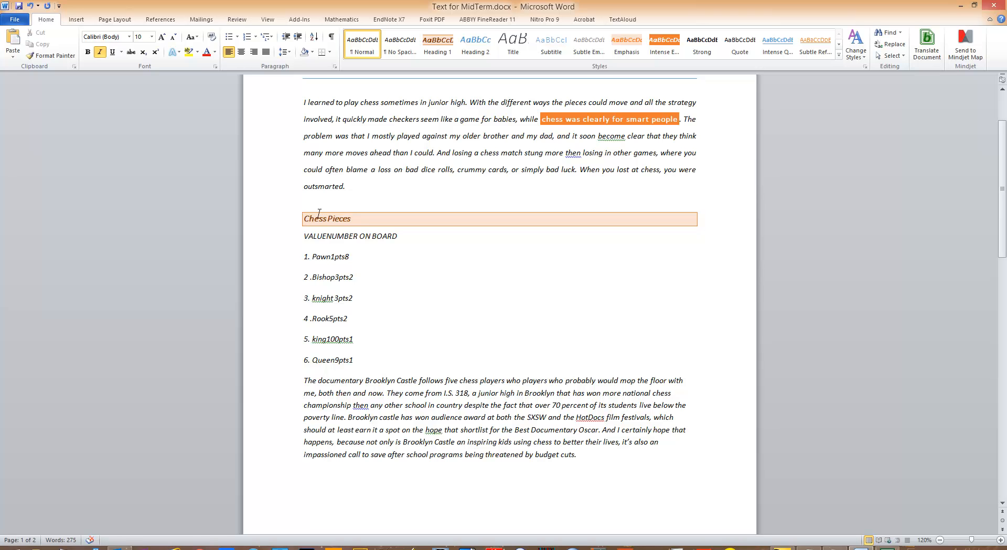
Add a right-aligned tab stop at 3.5" to the lines from "VALUENUMBER ON BOARD" through Queen
click(298, 235)
drag(306, 239, 370, 360)
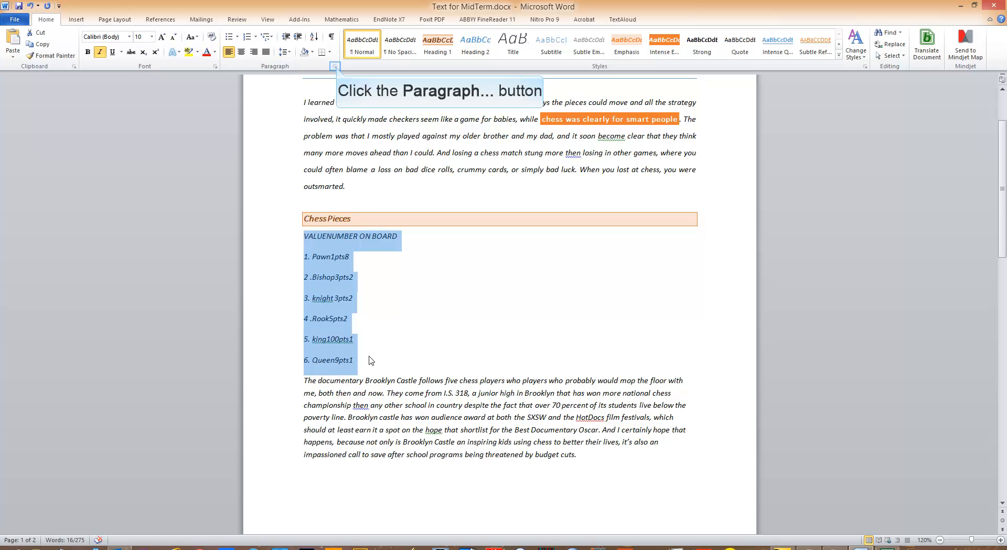
click(334, 67)
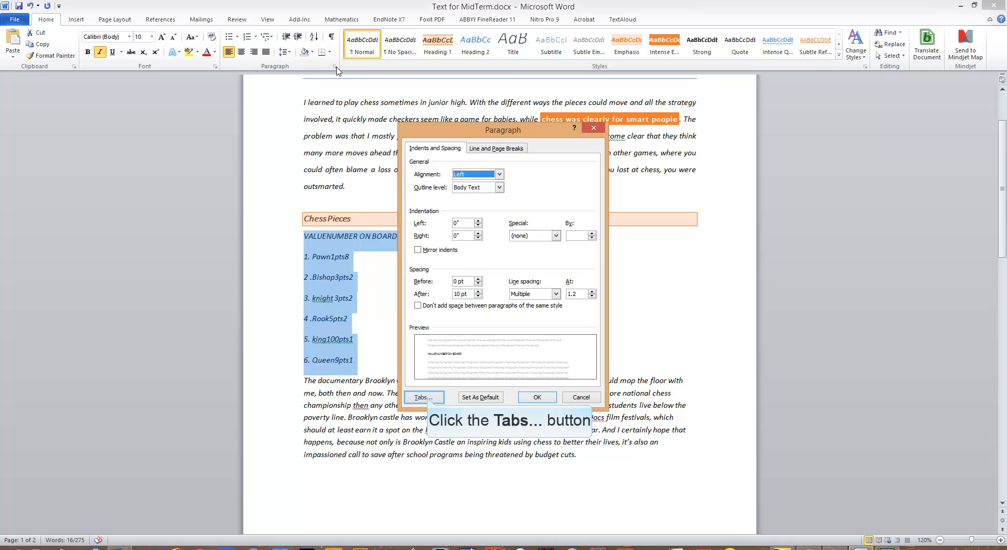
click(424, 397)
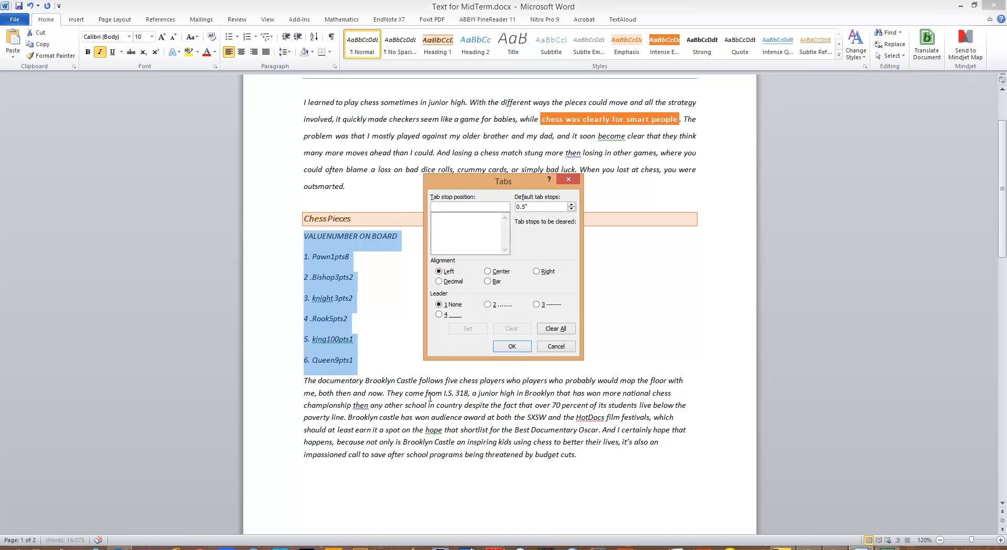
text(3.5)
click(537, 271)
click(470, 328)
Add a centered tab stop at 6" with the underscore leader (option 4) to the same lines
text(6)
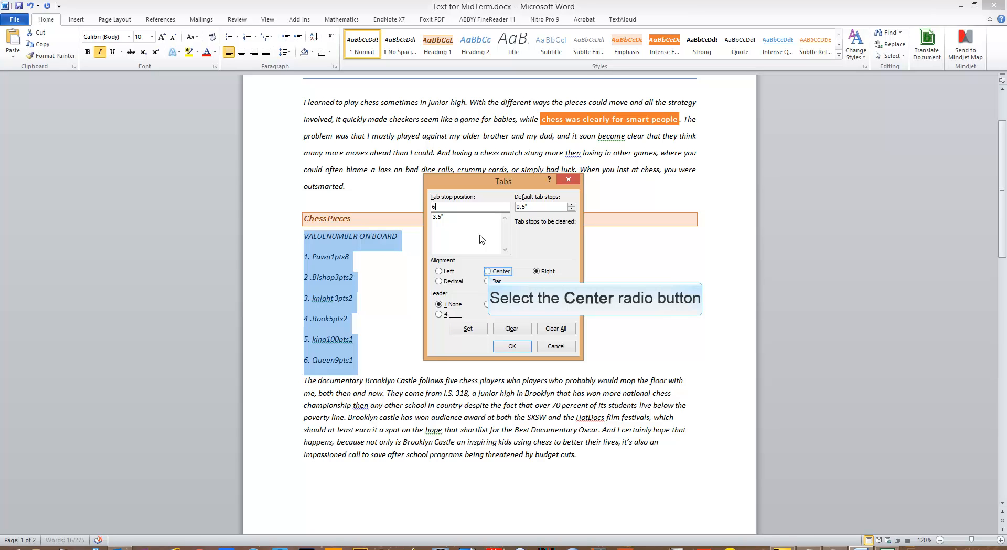
click(488, 272)
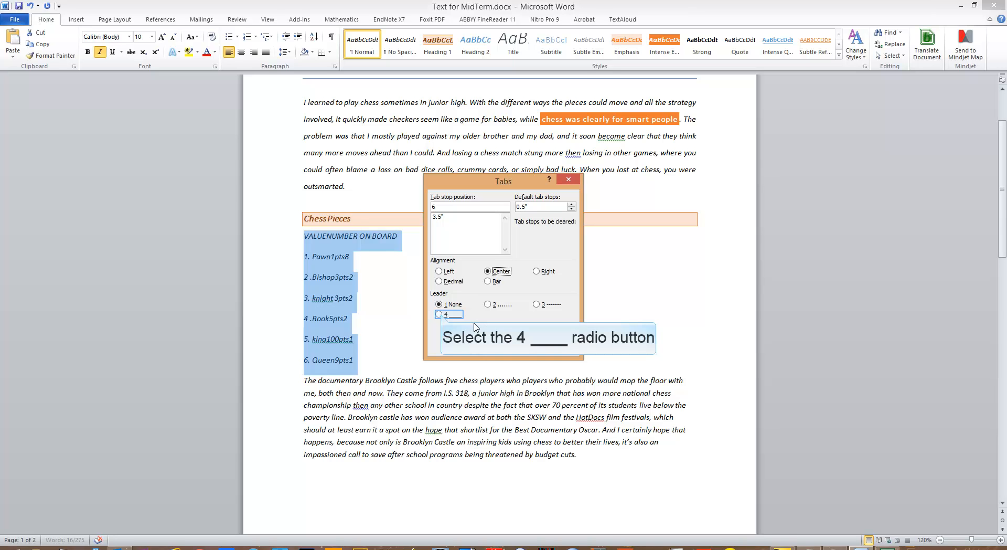
click(440, 315)
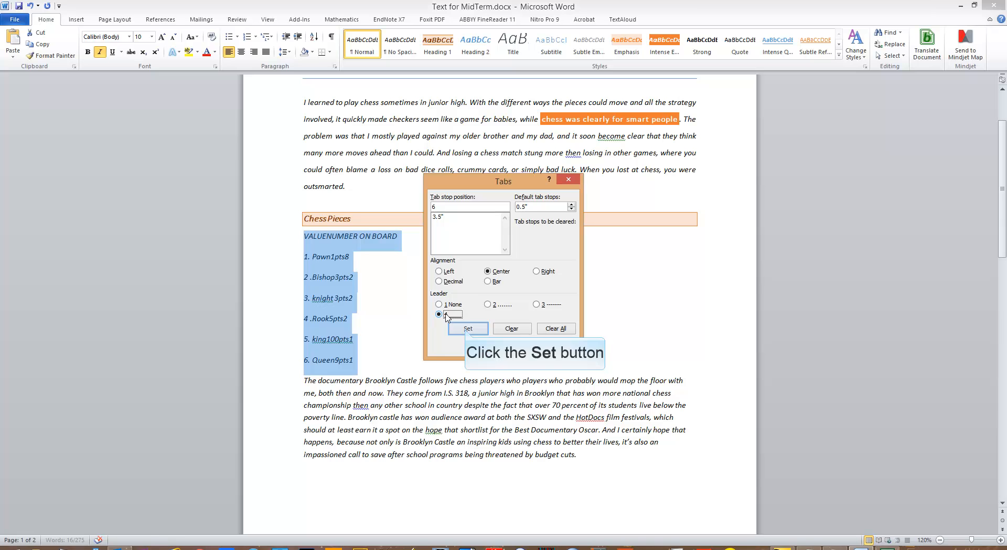
click(466, 329)
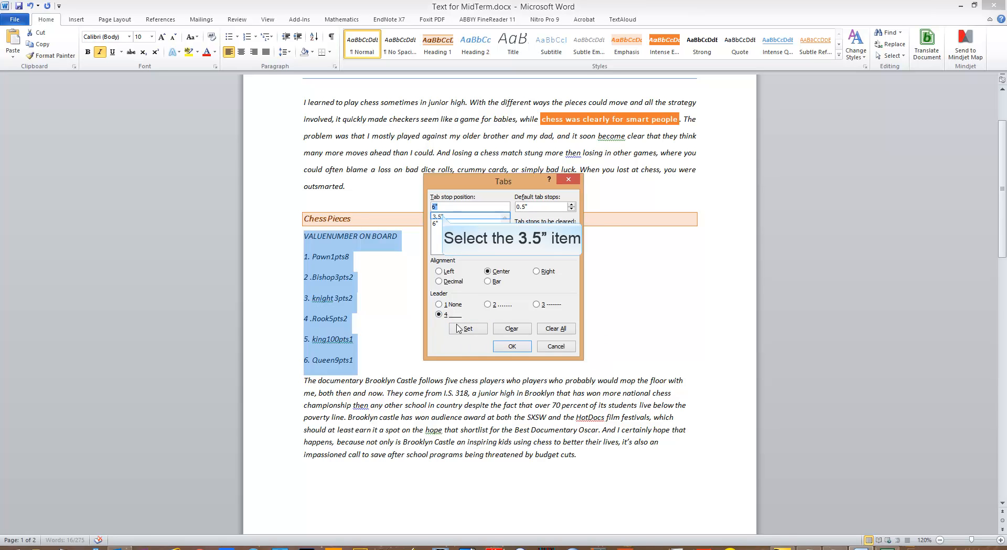
Give the 3.5" tab stop the dotted leader (option 2) and apply the tab settings
click(444, 217)
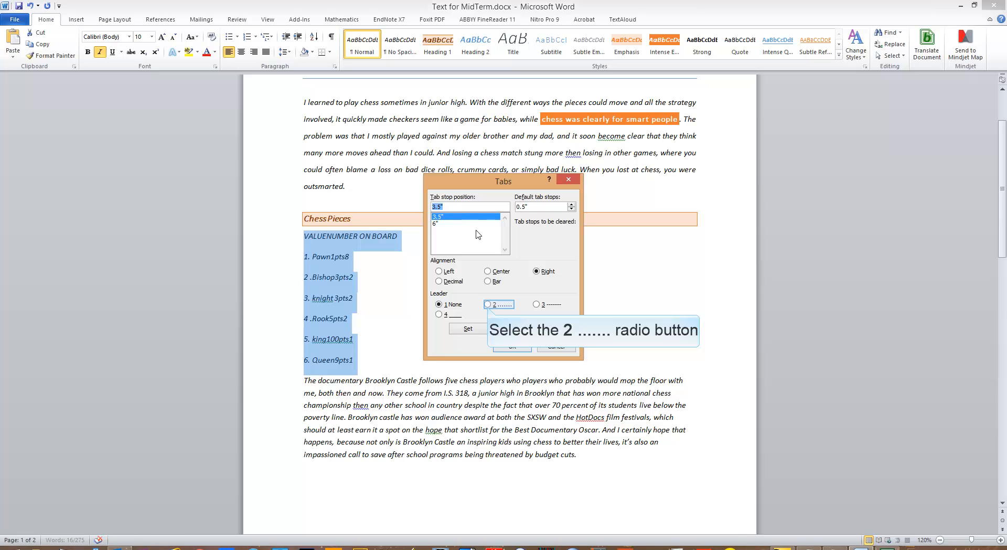
click(487, 305)
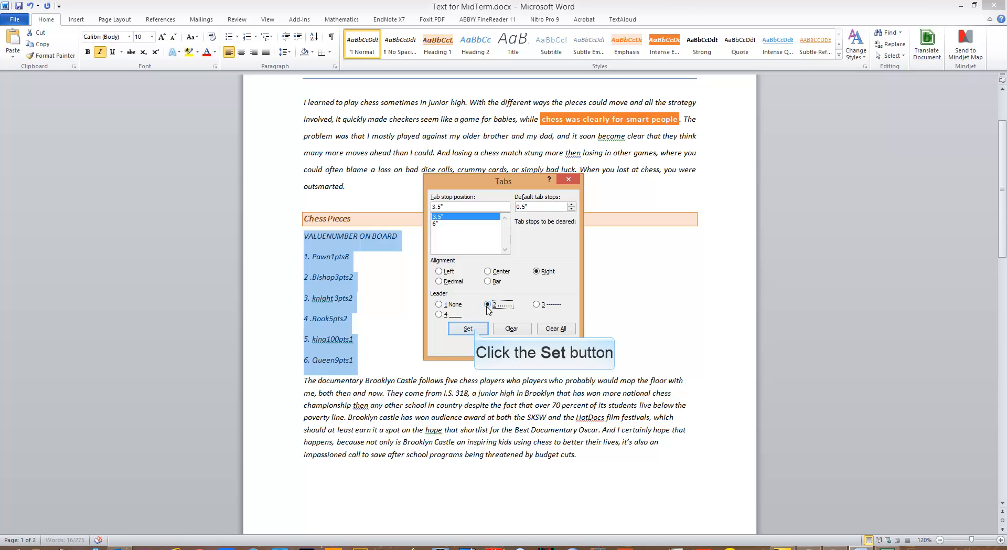
click(476, 331)
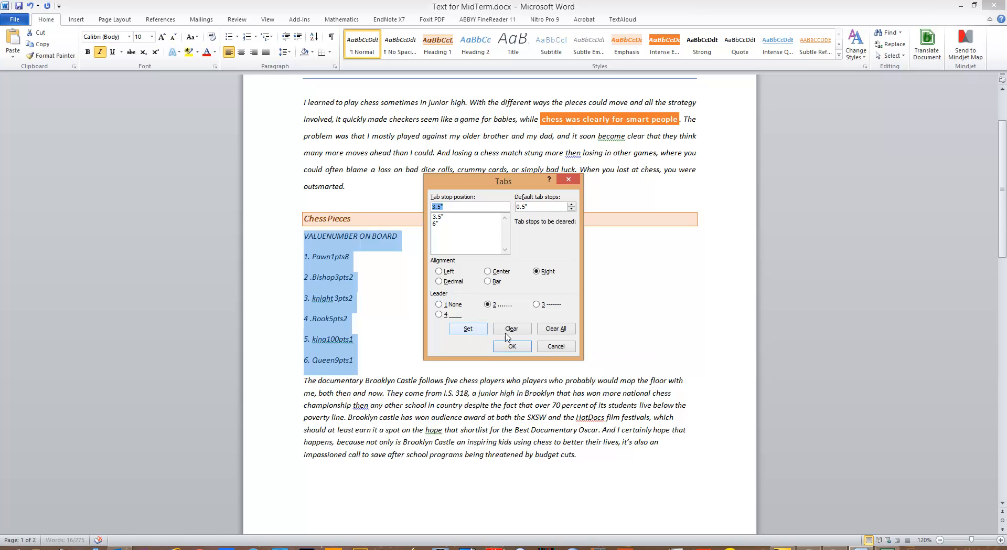
click(515, 349)
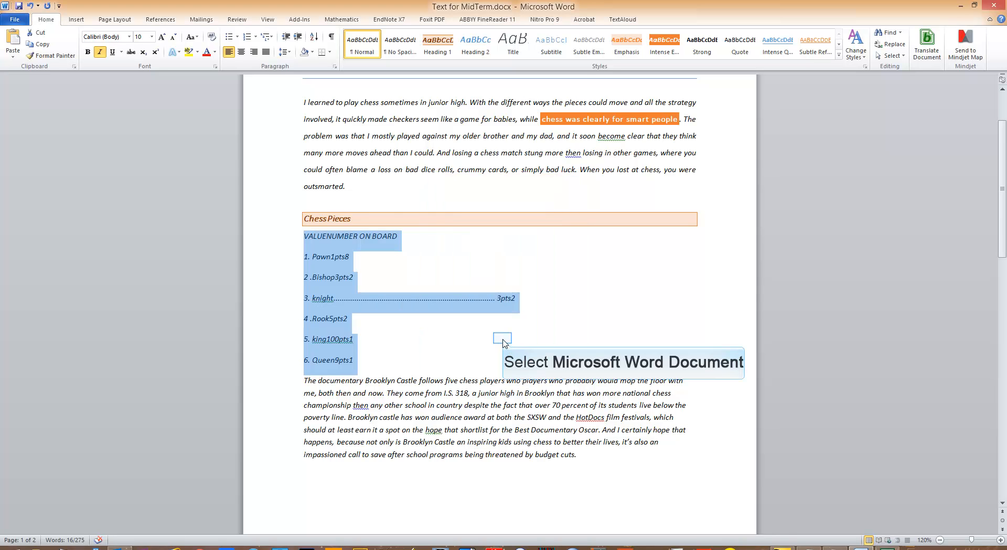
Delete the tab between "knight" and "3pts2" in the third list line
click(500, 331)
click(499, 298)
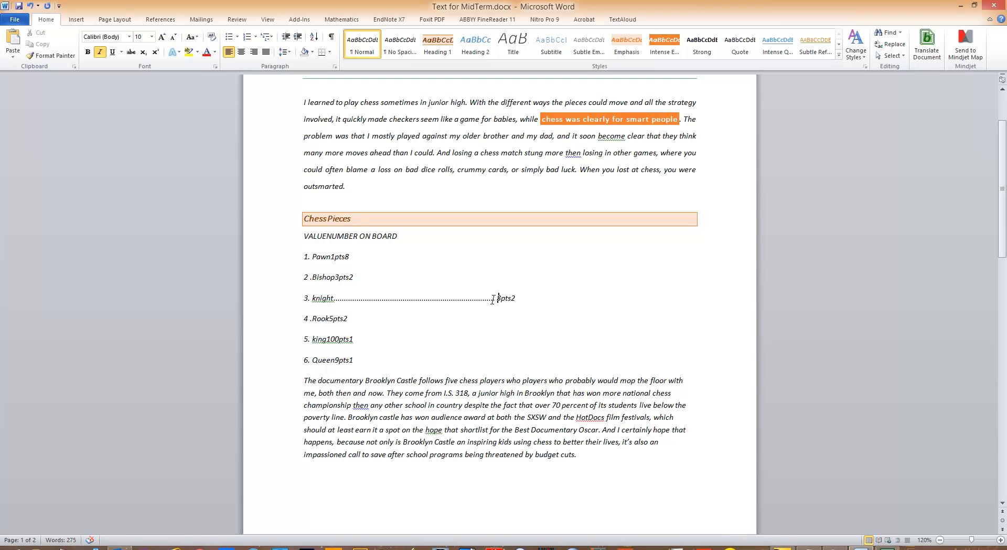
key(BackSpace)
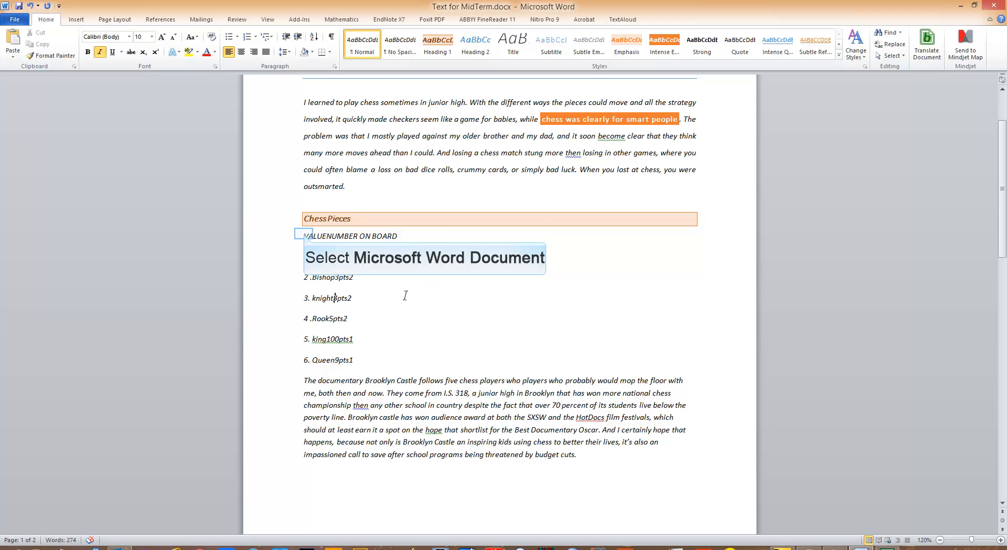
Insert a tab before "VALUE" and another between "VALUE" and "NUMBER ON BOARD"
click(304, 233)
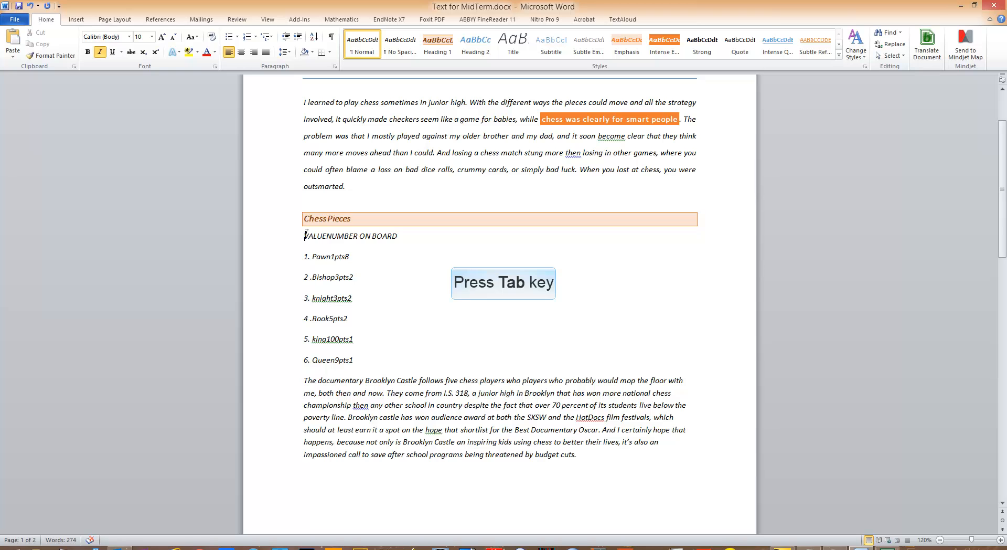
key(Tab)
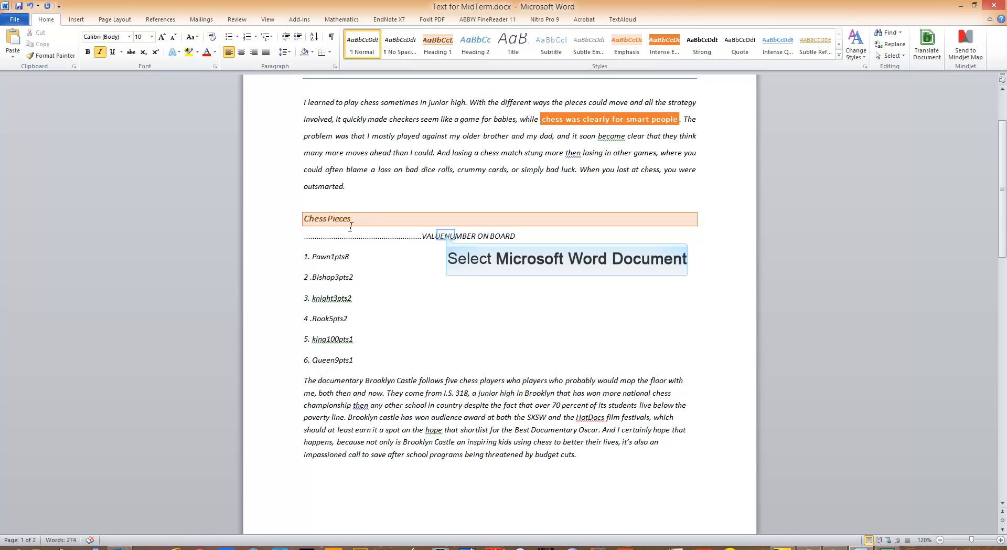
click(446, 234)
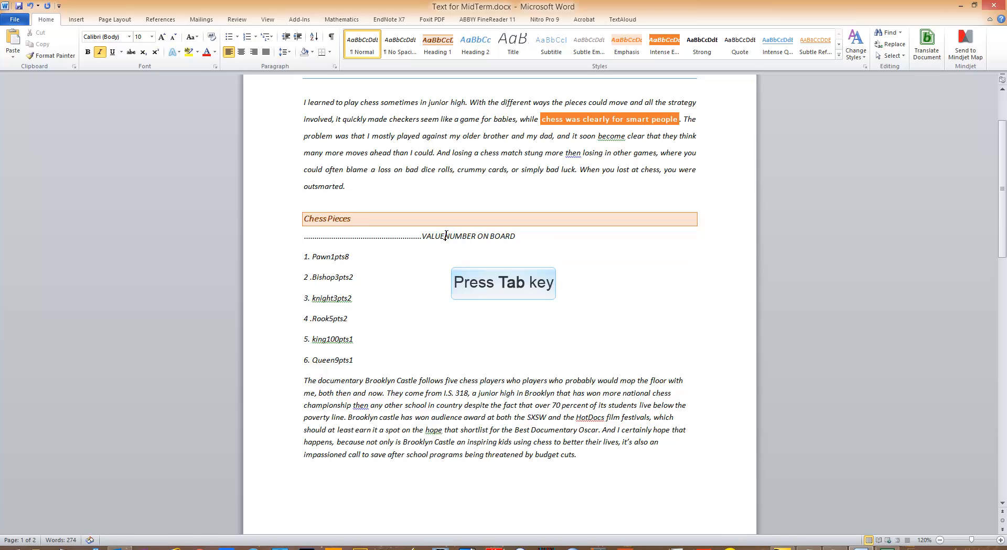
key(Tab)
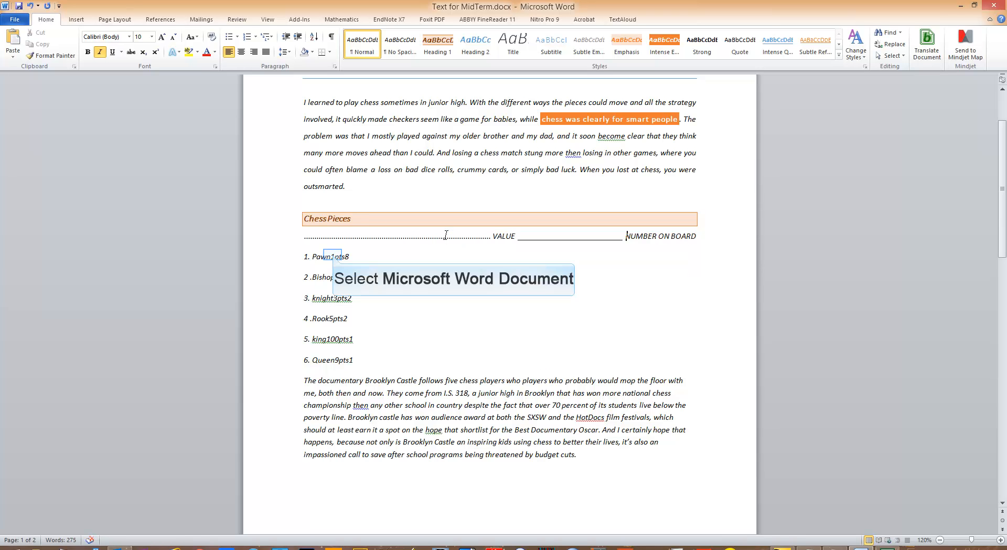
In the Pawn line, insert a tab between "Pawn" and "1pts" and another between "1pts" and "8"
click(331, 256)
key(Tab)
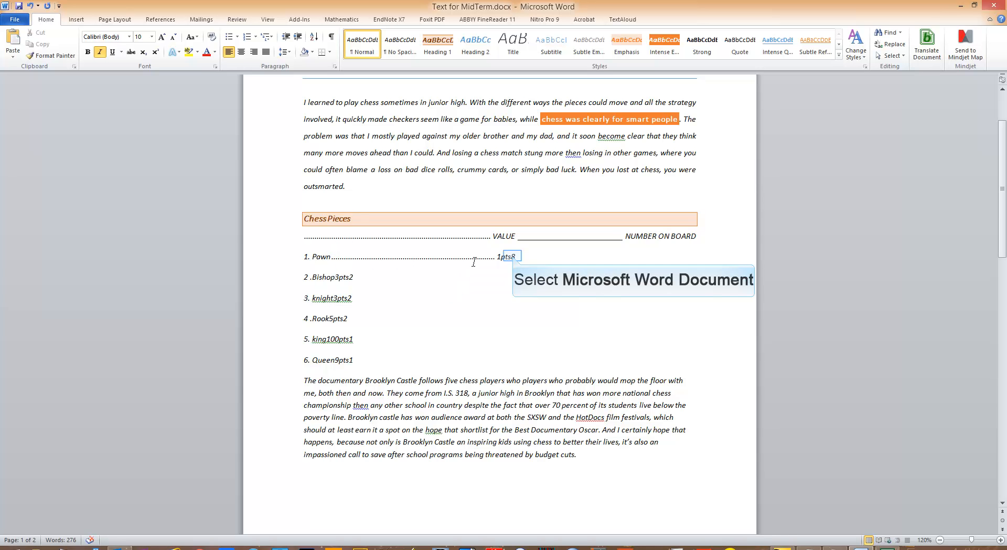
click(512, 256)
key(Tab)
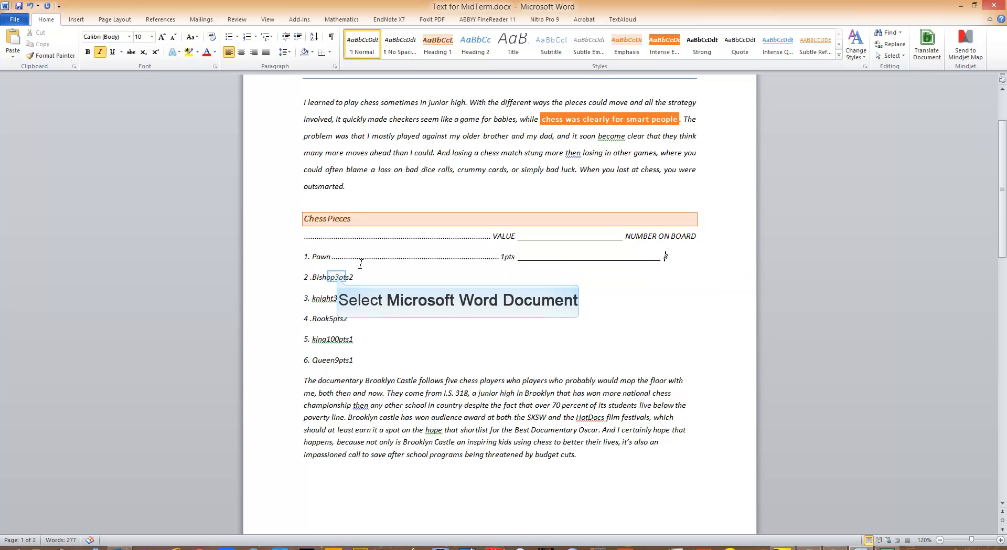
In the Bishop and knight lines, insert a tab before "3pts" and another between "3pts" and "2"
click(336, 277)
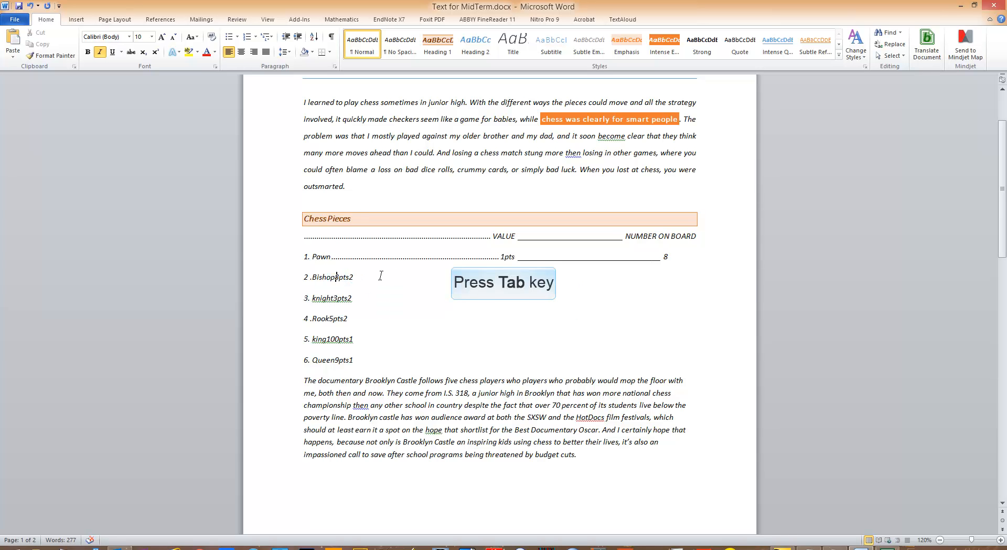
key(Tab)
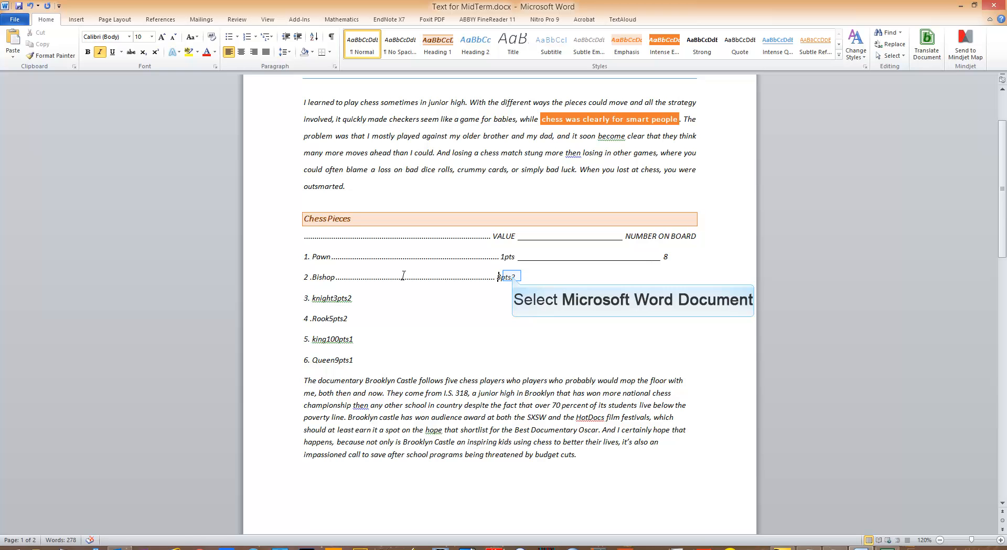
click(512, 275)
key(Tab)
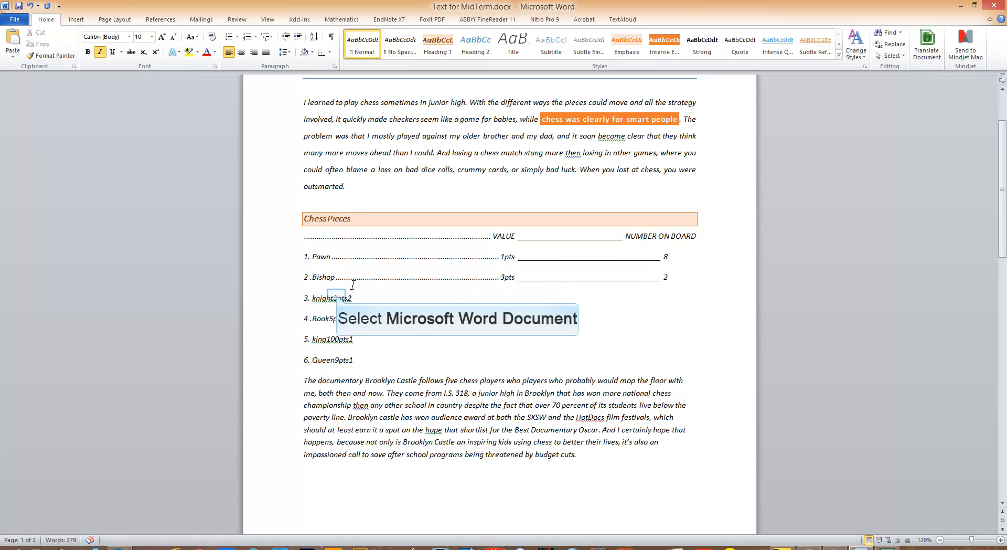
click(336, 294)
key(Tab)
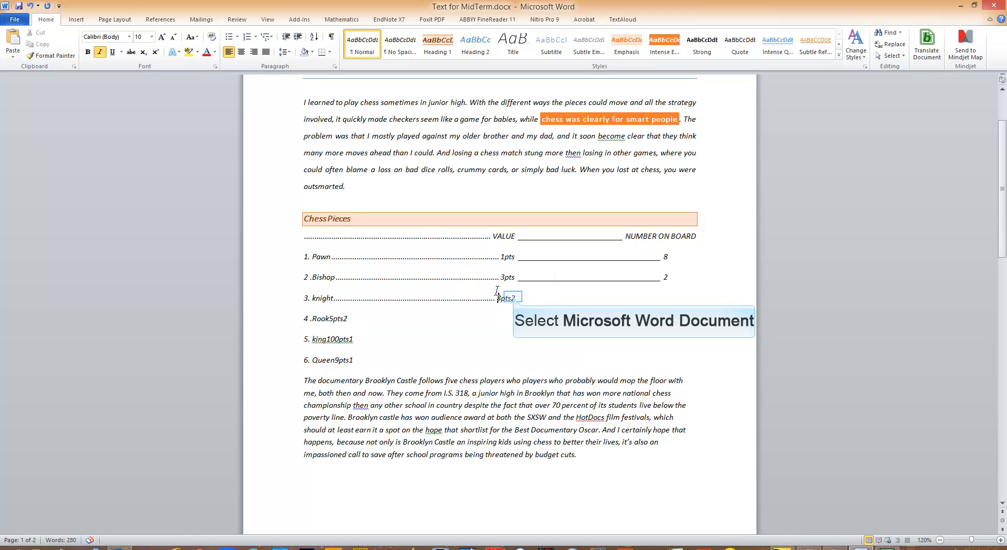
click(513, 297)
key(Tab)
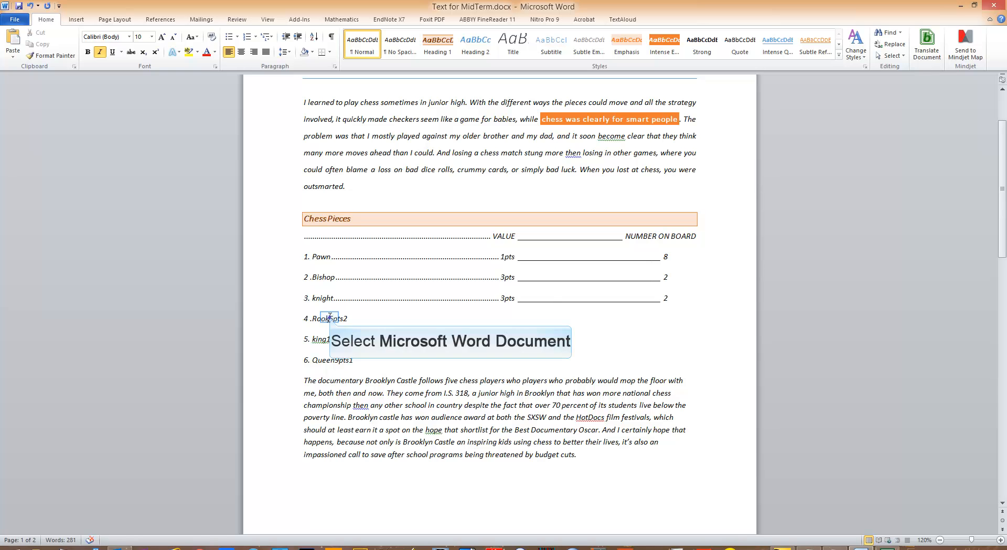
In the Rook and king lines, insert a tab before the points value and another between it and the piece count
click(329, 317)
key(Tab)
click(513, 318)
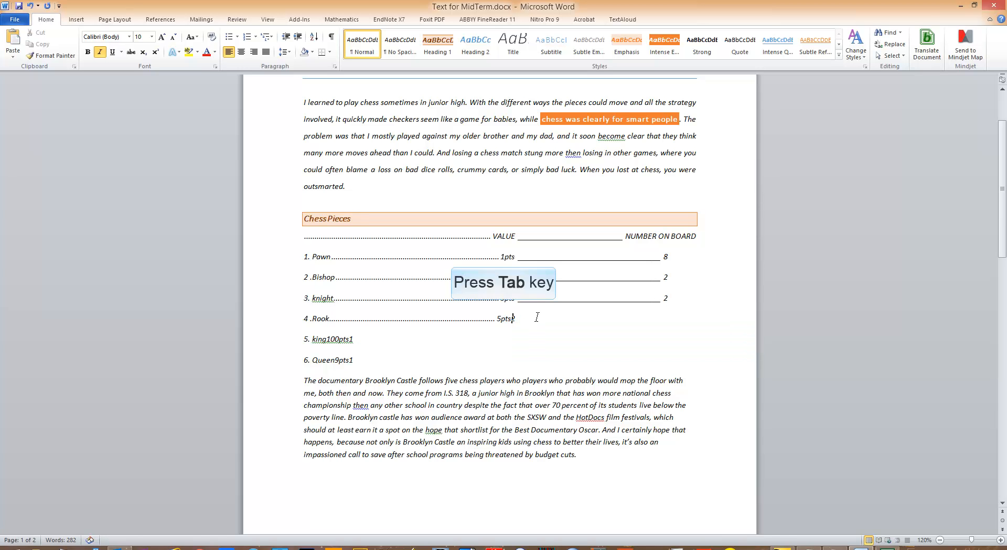
key(Tab)
click(328, 339)
key(Tab)
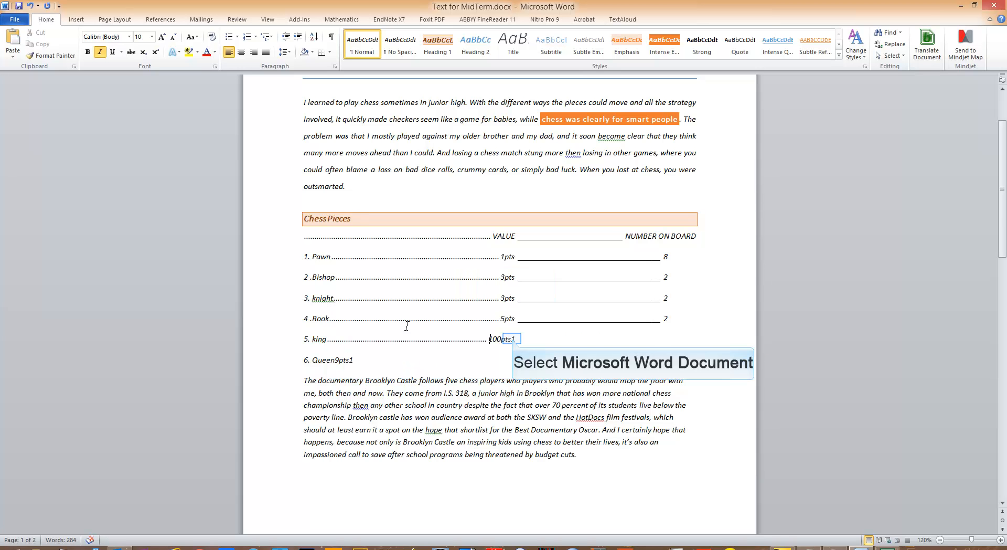
click(512, 339)
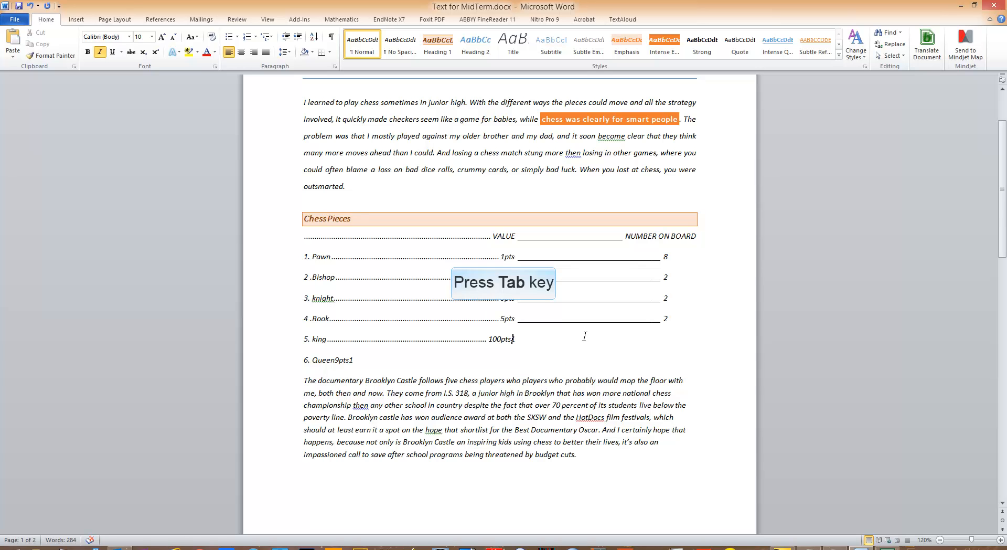
key(Tab)
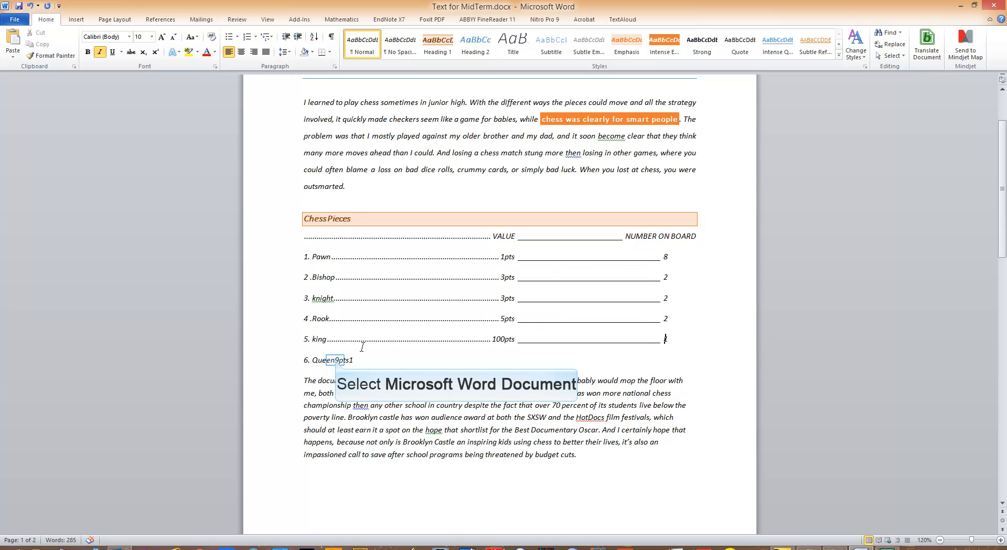
In the Queen line, insert a tab between "Queen" and "9pts" and another between "9pts" and "1"
click(336, 360)
key(Tab)
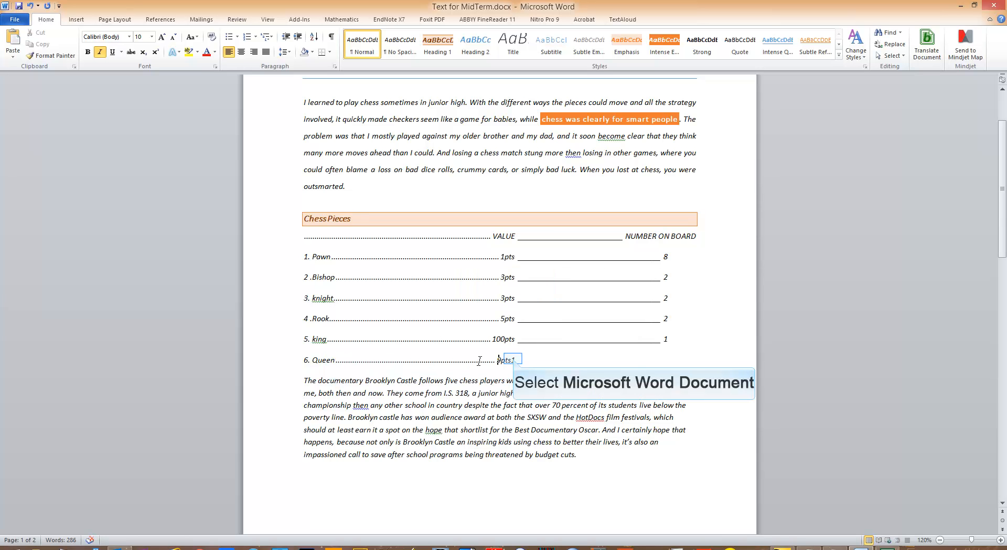
click(513, 360)
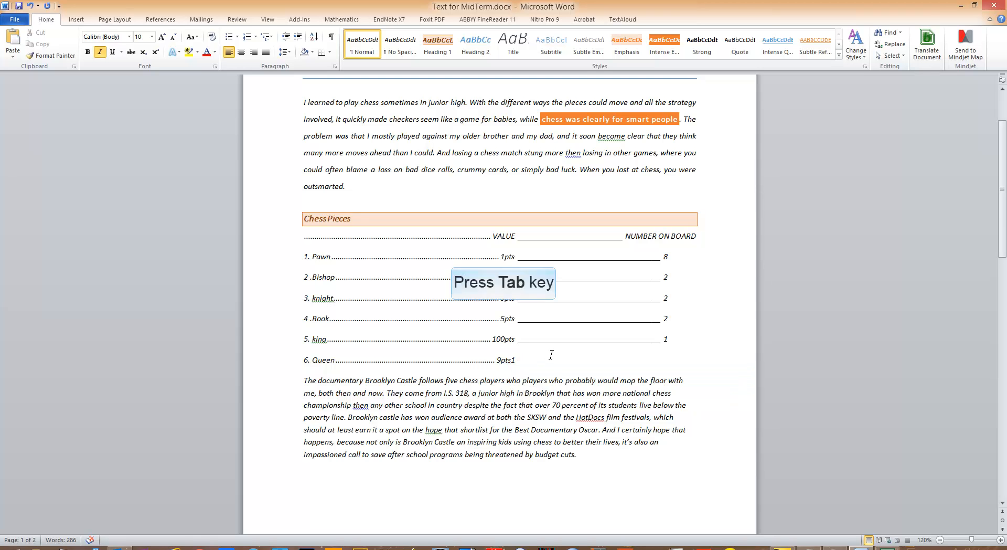
key(Tab)
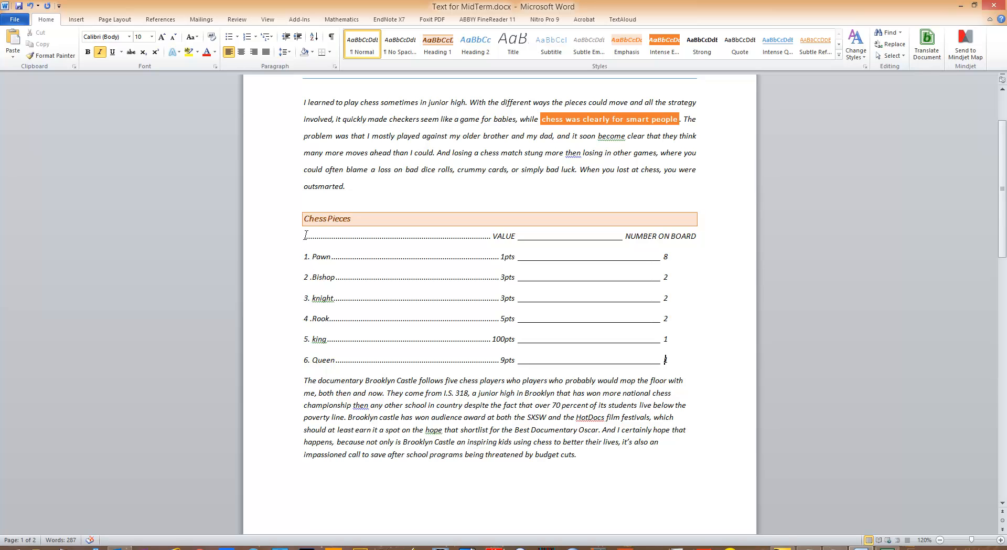
Set the leader to None for the 3.5" and 6" tab stops of the "VALUE" and "NUMBER ON BOARD" heading line
drag(306, 235, 697, 236)
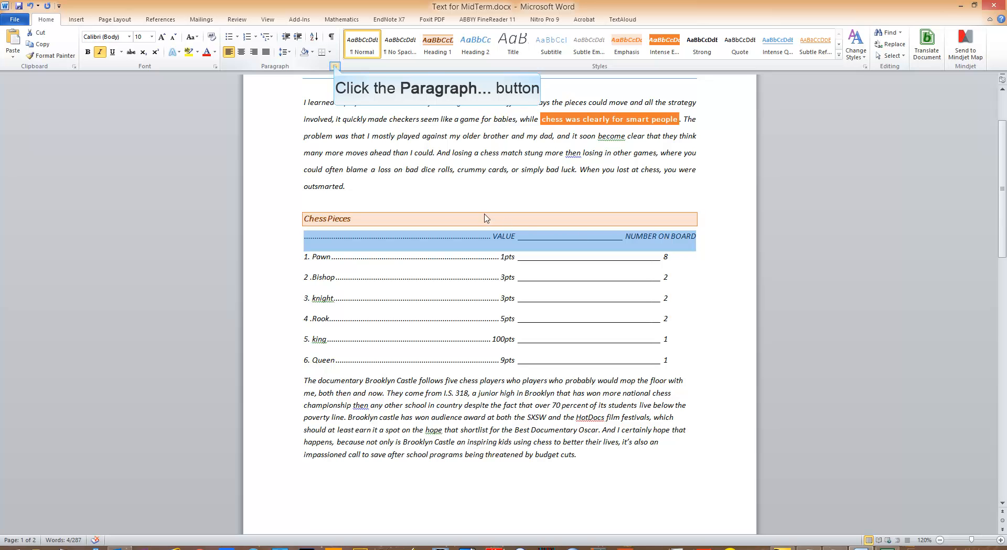
click(334, 66)
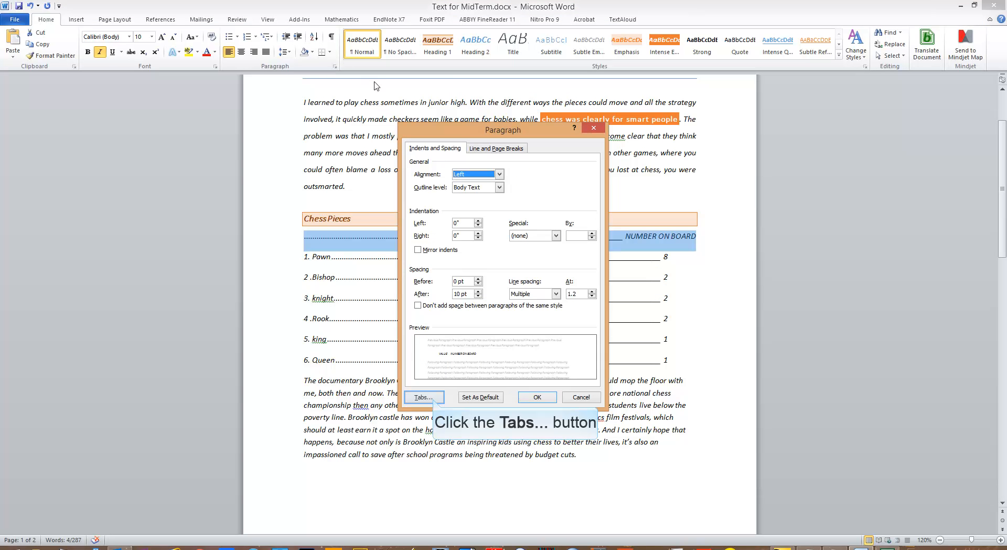
click(434, 397)
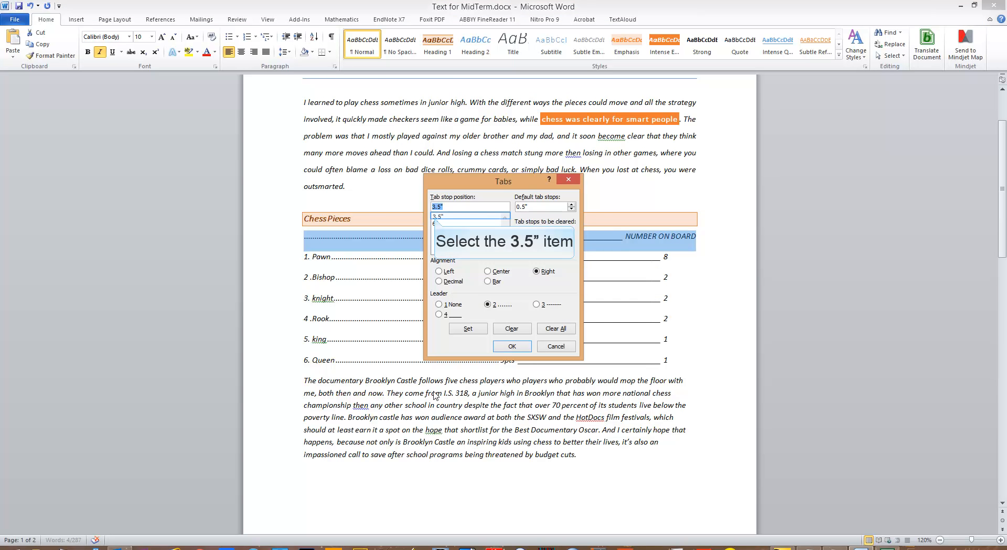
click(435, 218)
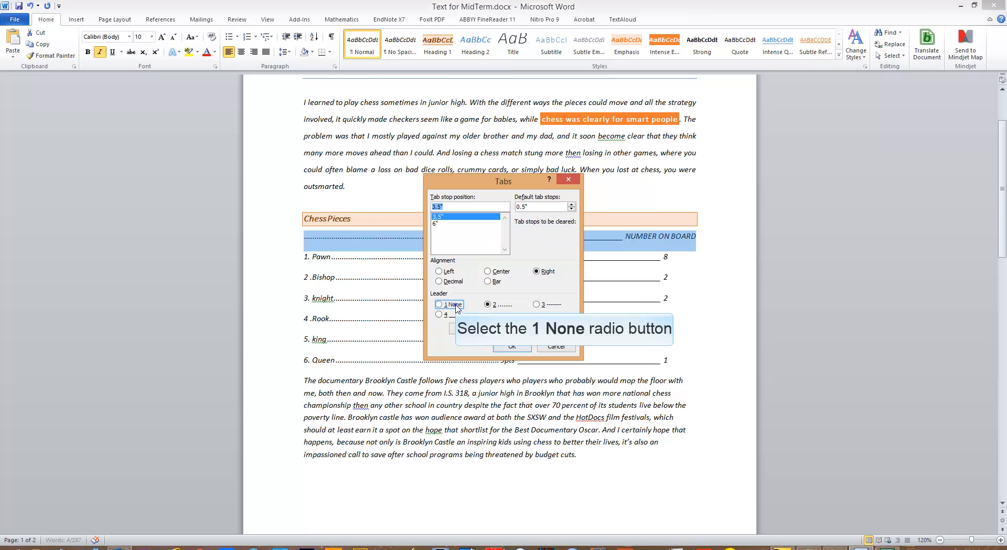
click(438, 304)
click(468, 328)
click(438, 223)
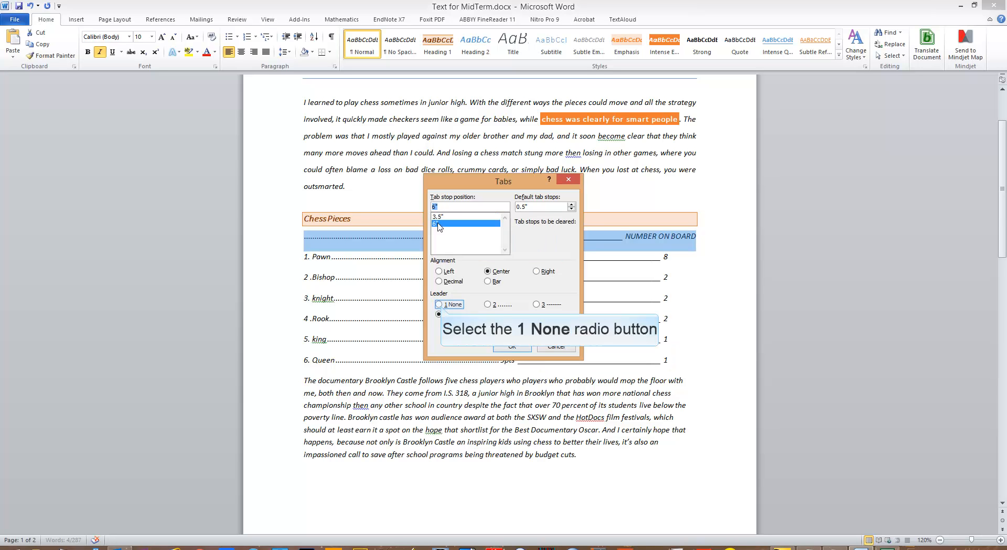
click(440, 305)
click(464, 329)
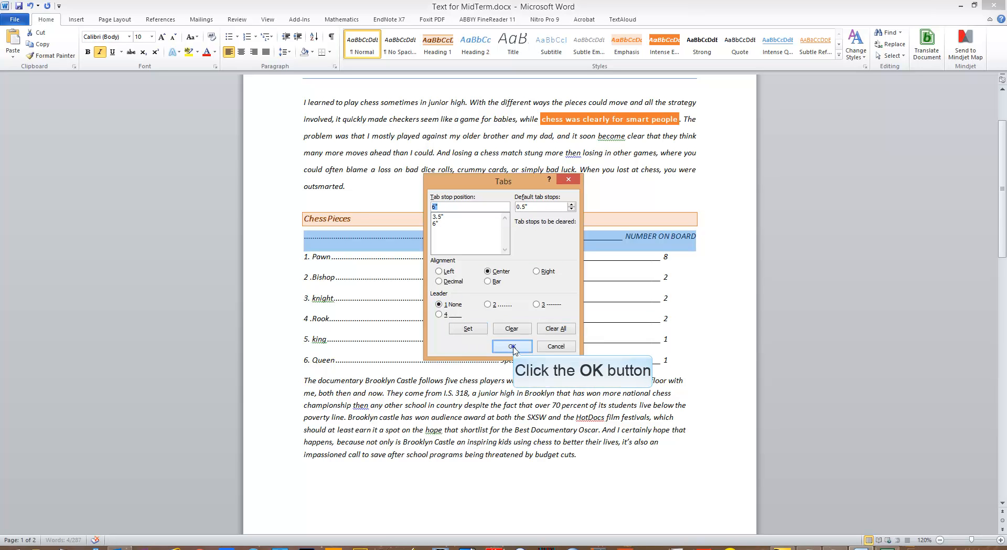
click(513, 347)
click(686, 296)
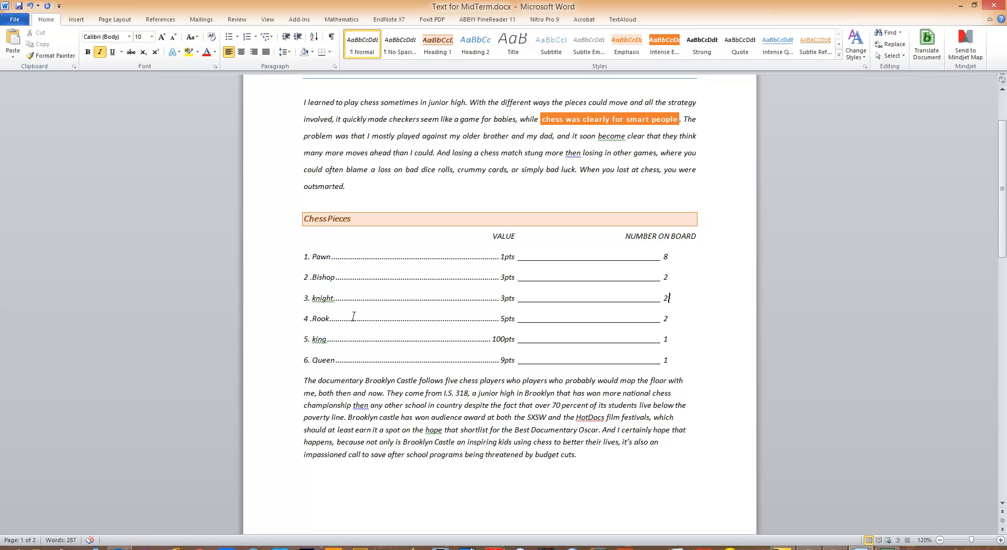
Select the text of the king line in the chess pieces list, from "king" through the piece count
drag(311, 341, 679, 342)
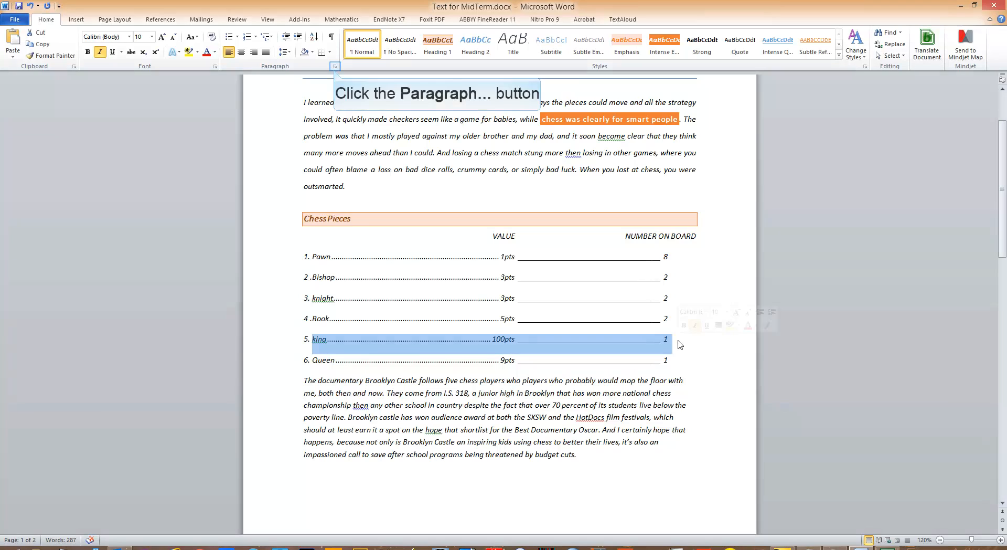
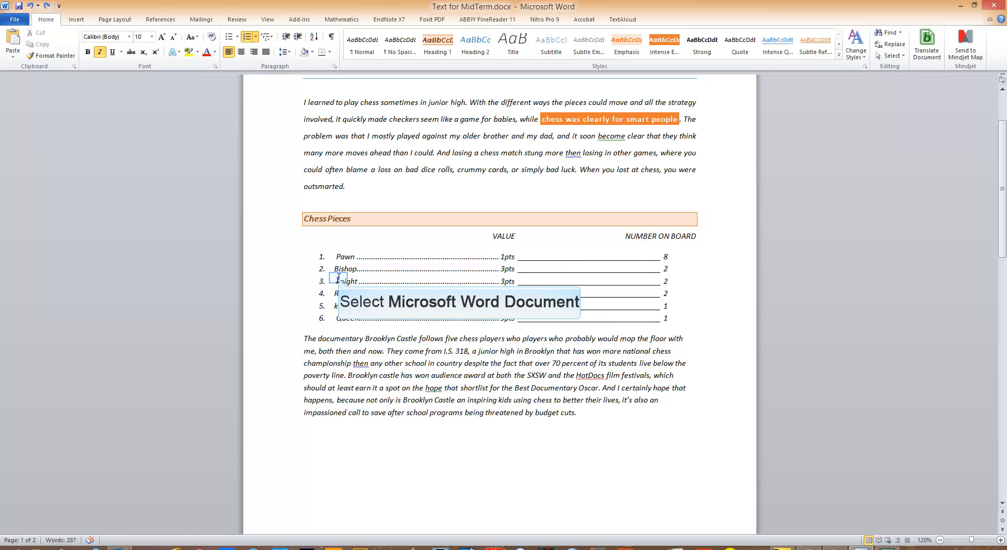
Remove the stray spaces before the piece names in the chess pieces list, including those before "knight" and "Queen"
key(BackSpace)
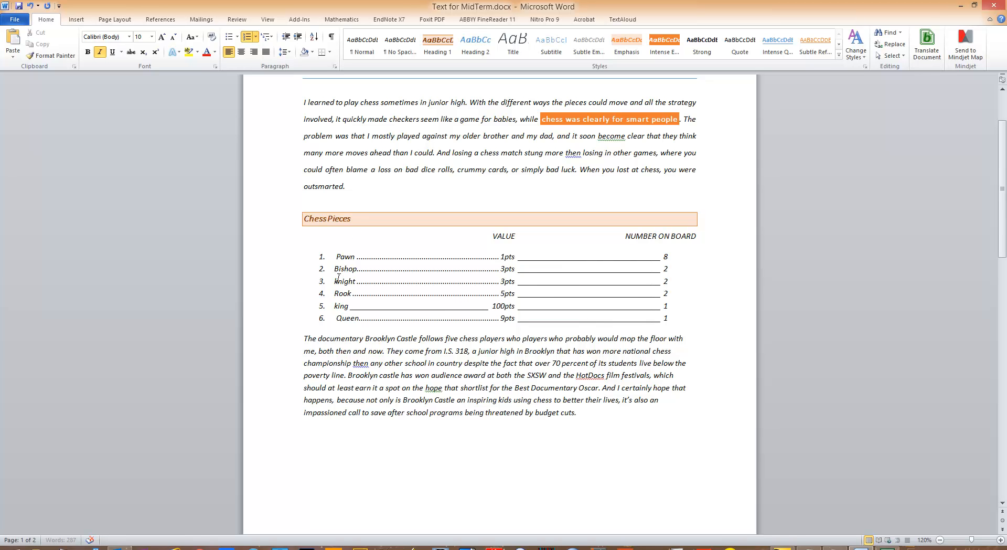
key(Down)
key(Down)
key(Down)
key(Right)
key(BackSpace)
key(BackSpace)
Set the line spacing of all six chess pieces list lines to Multiple at 1.15
drag(330, 255, 674, 321)
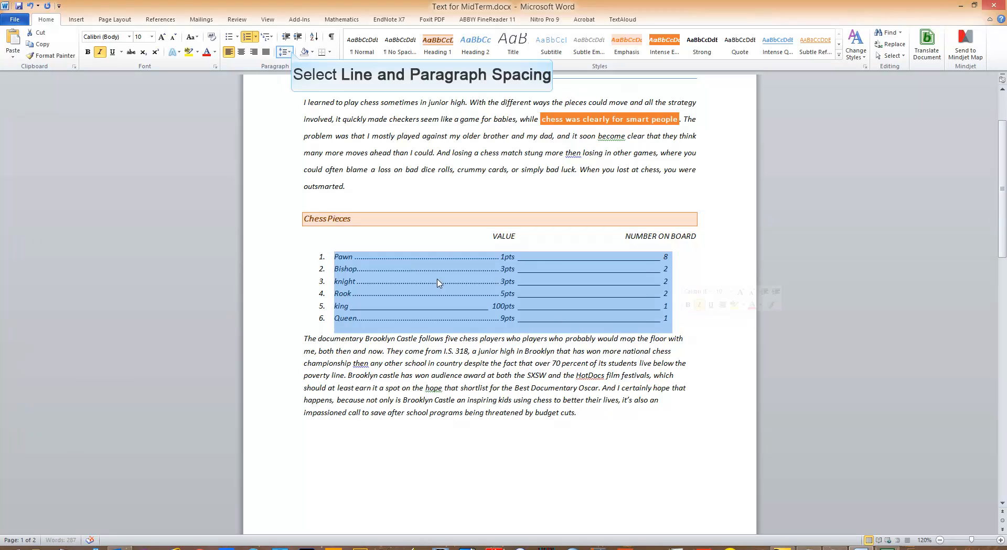
click(286, 51)
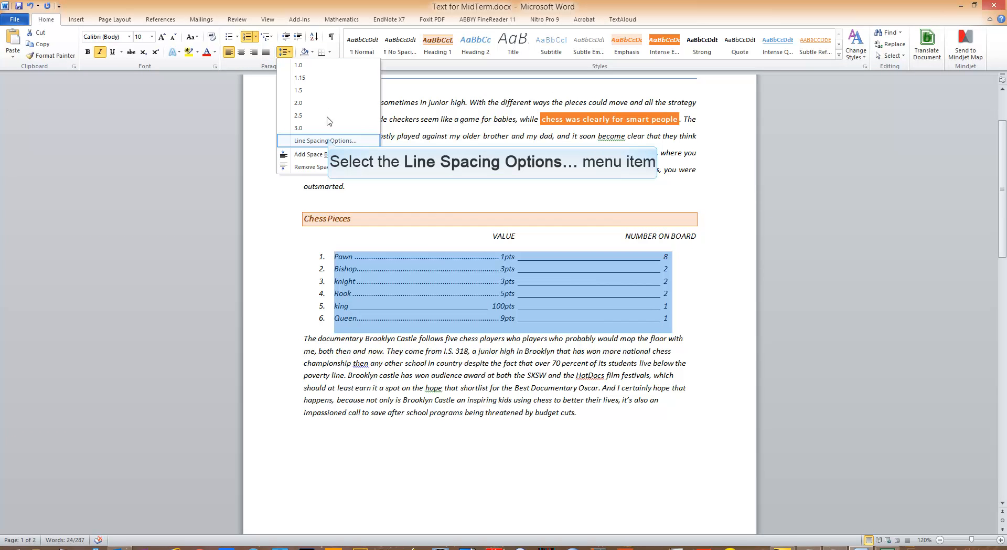
click(328, 141)
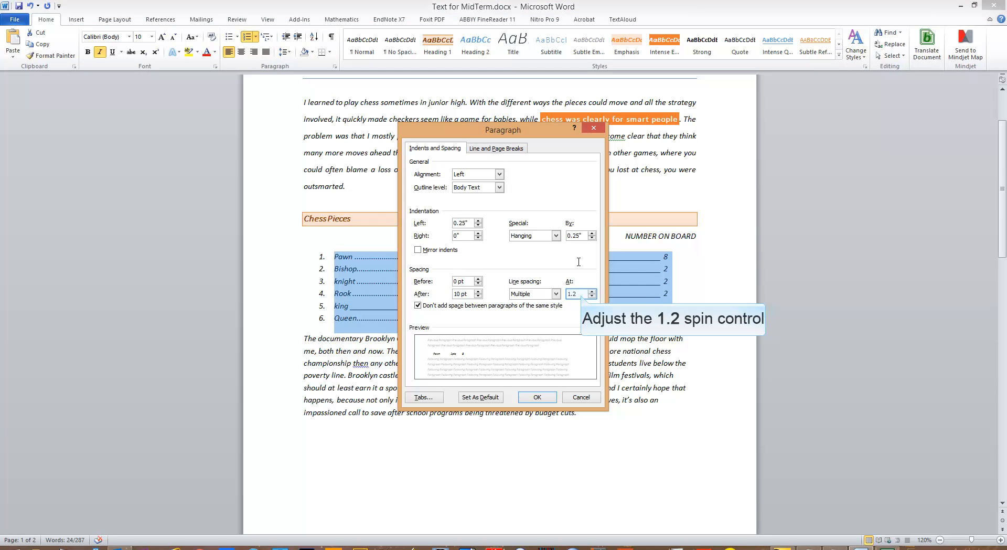
click(580, 294)
key(BackSpace)
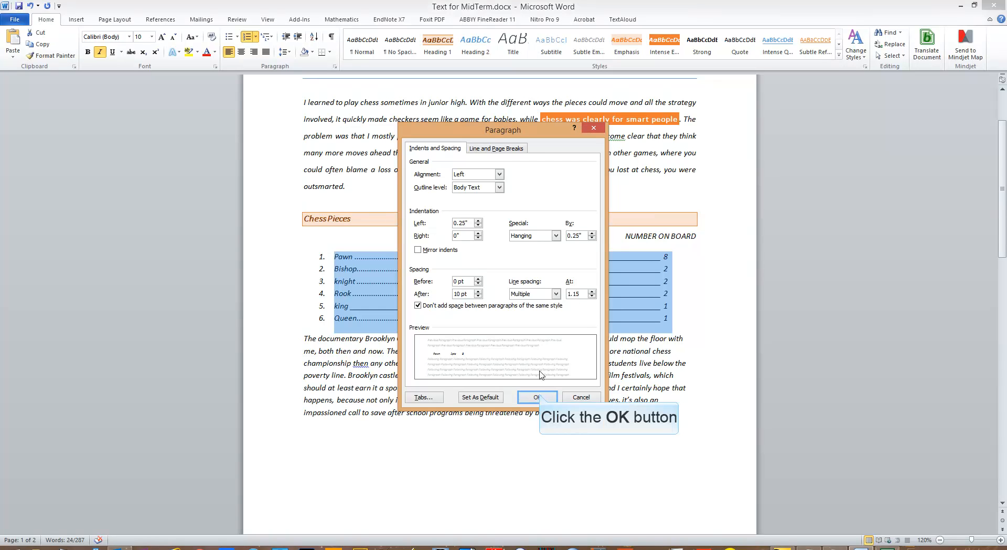
click(538, 397)
click(732, 282)
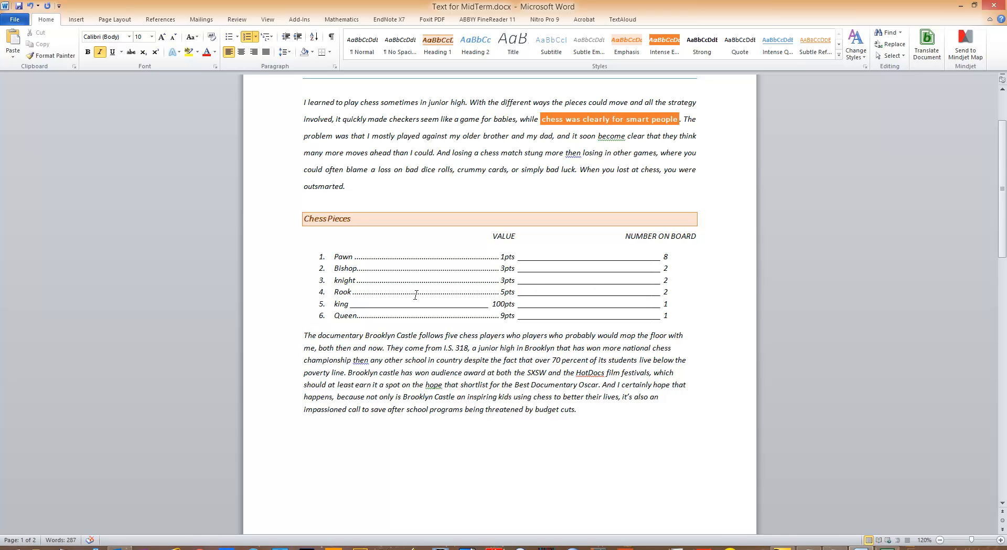
Justify the closing paragraph about the documentary Brooklyn Castle
click(305, 334)
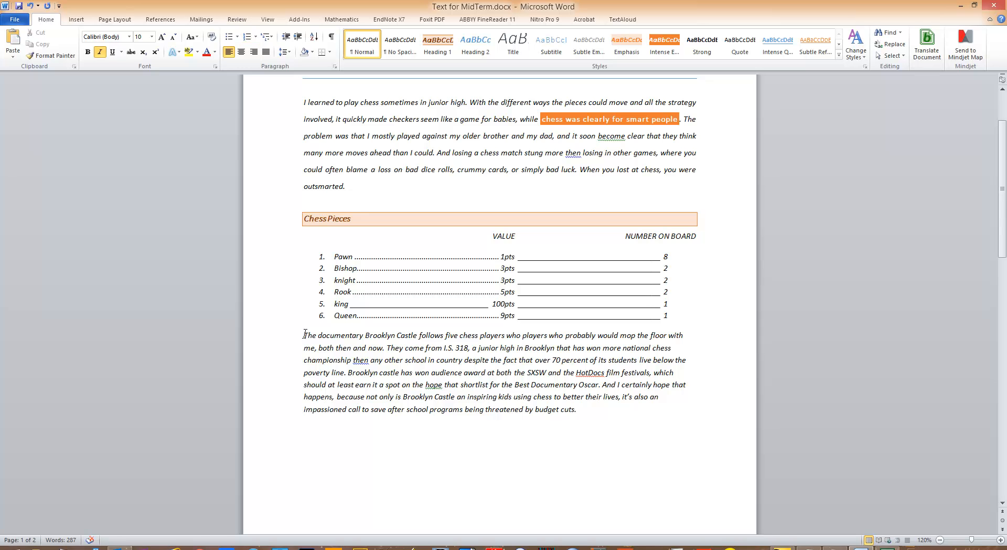
drag(305, 334, 575, 410)
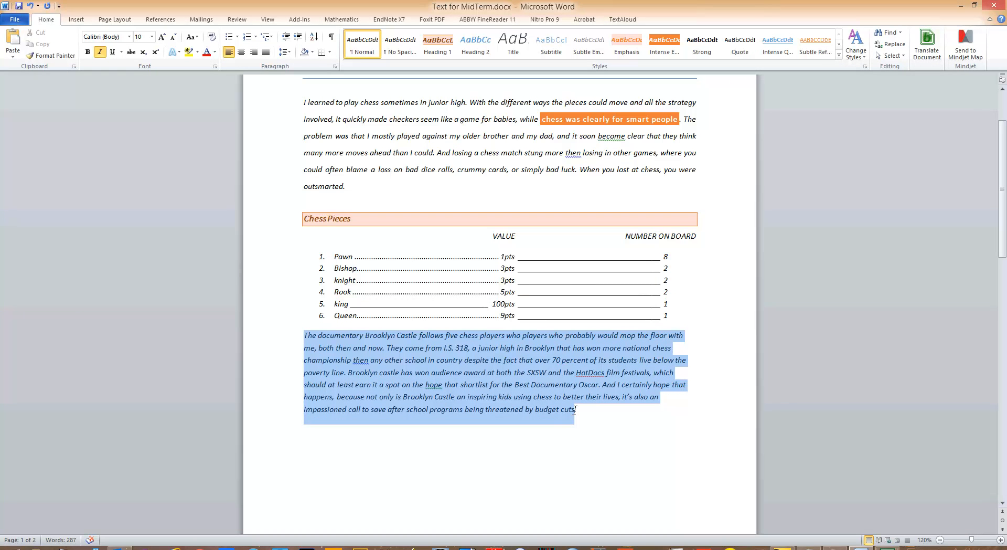
click(267, 52)
click(613, 423)
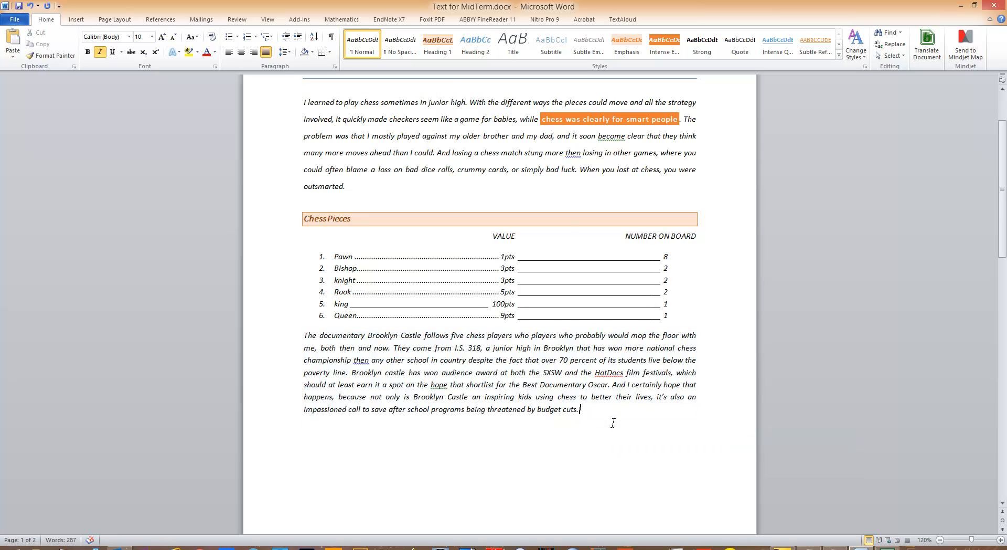
Open the detailed column settings for the closing documentary paragraph and choose the Two preset
drag(304, 335, 580, 420)
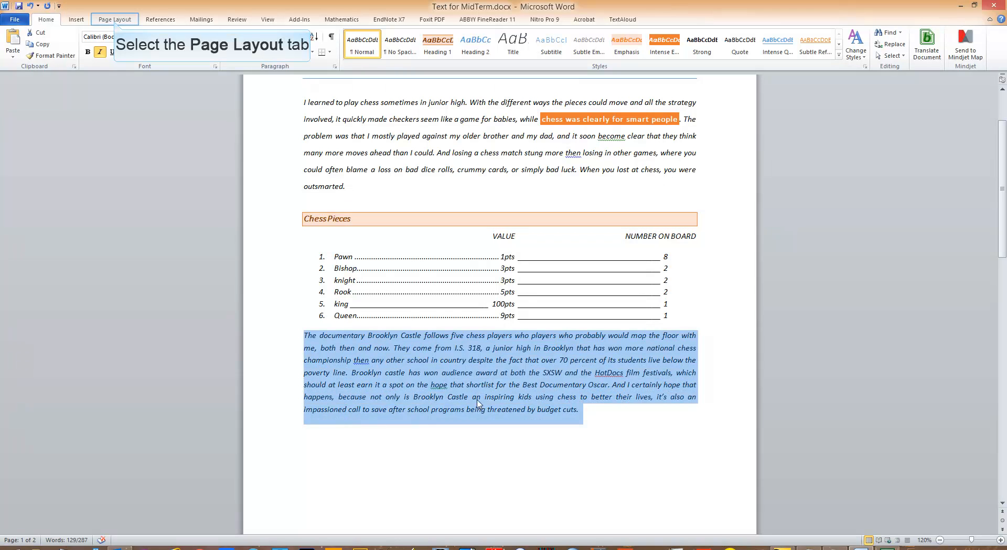
click(115, 21)
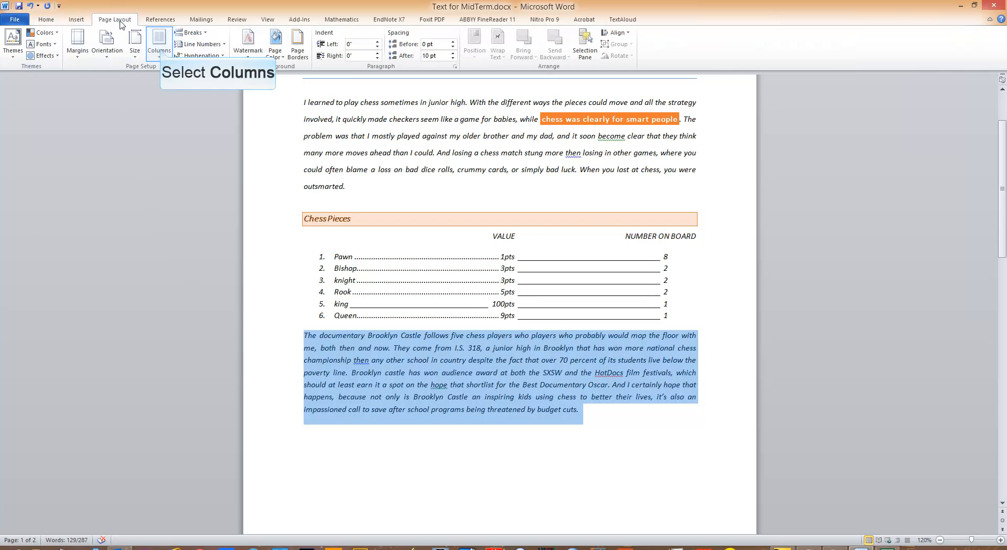
click(162, 50)
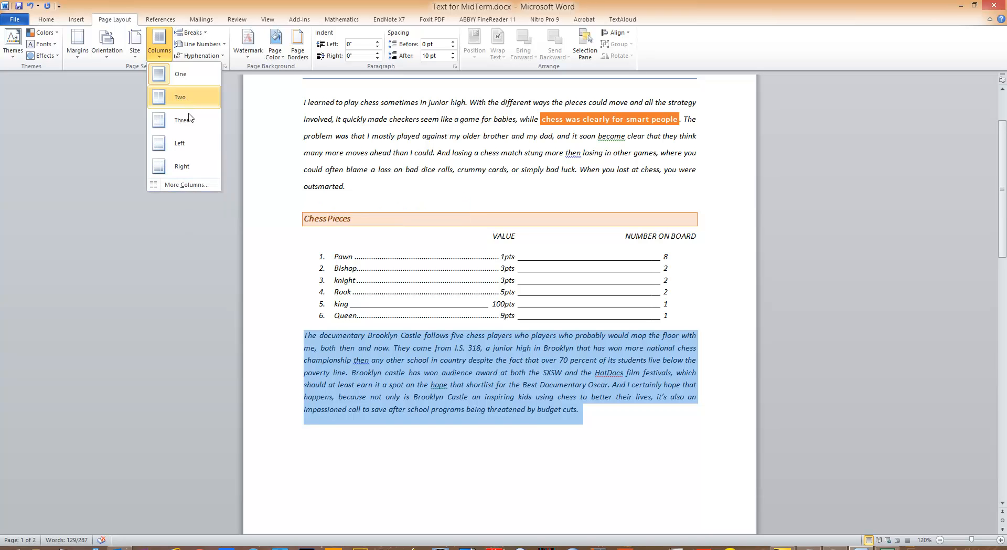
click(188, 184)
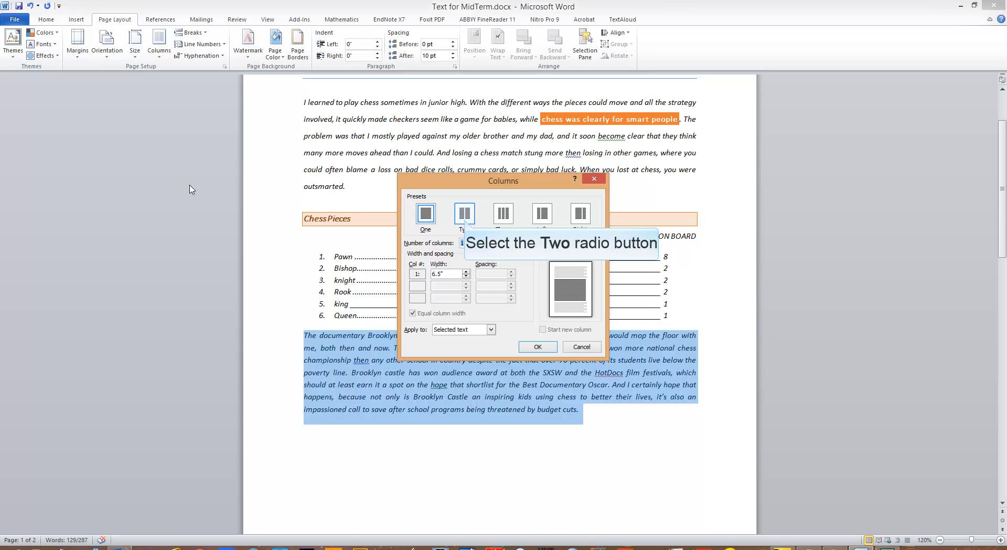
click(465, 222)
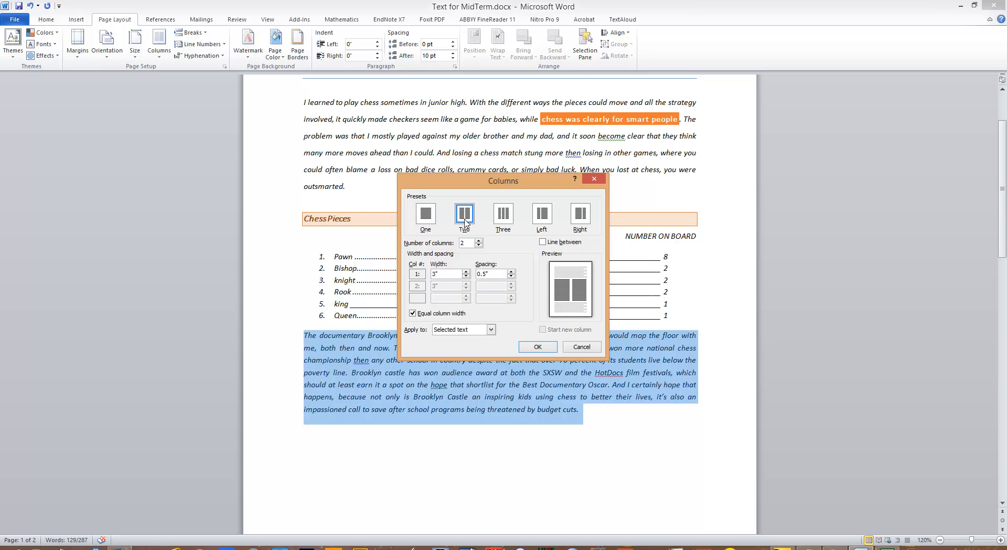
Set the column width to 3.15" with 0.2" spacing, add a line between, and apply the columns to the selected paragraph
click(466, 272)
click(465, 273)
click(466, 276)
click(441, 273)
text(5)
click(485, 273)
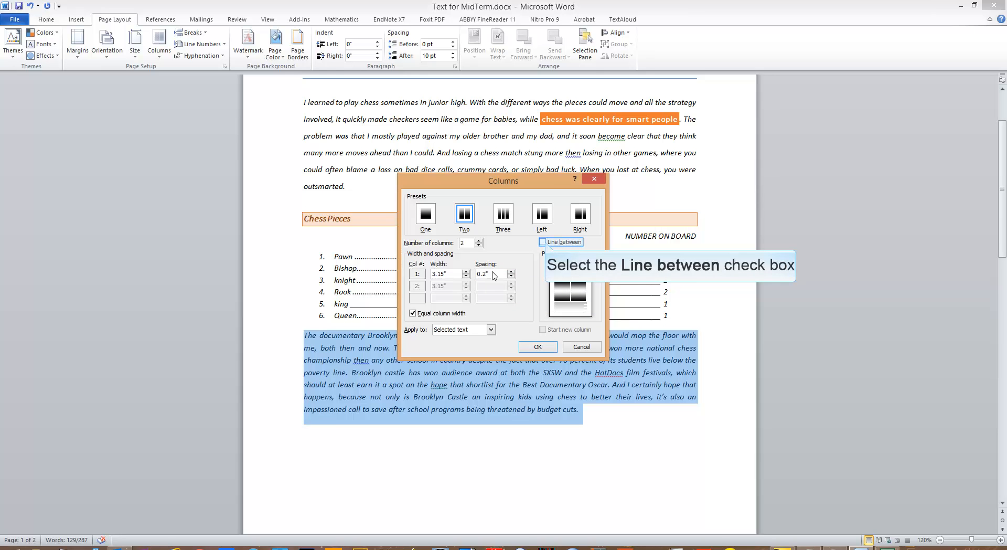
click(544, 242)
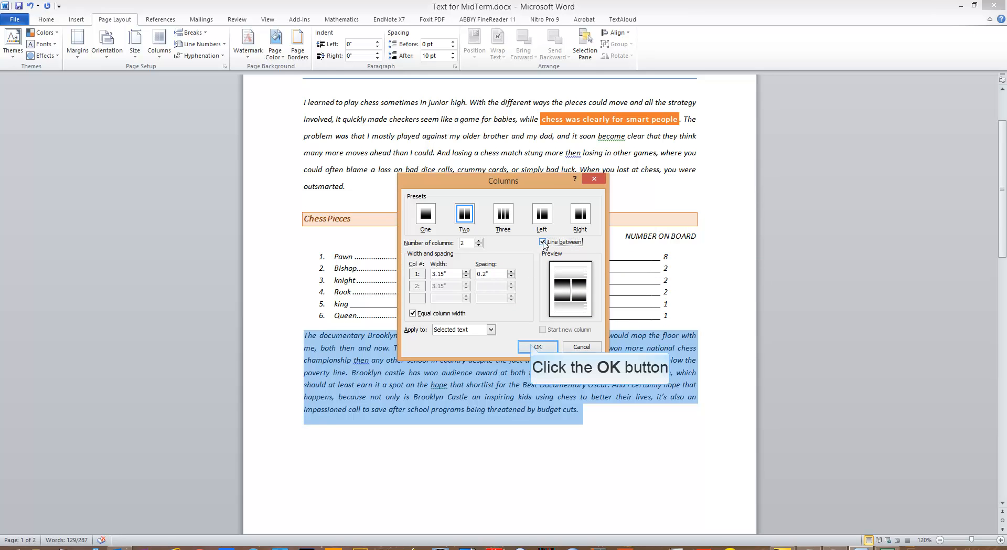
click(533, 347)
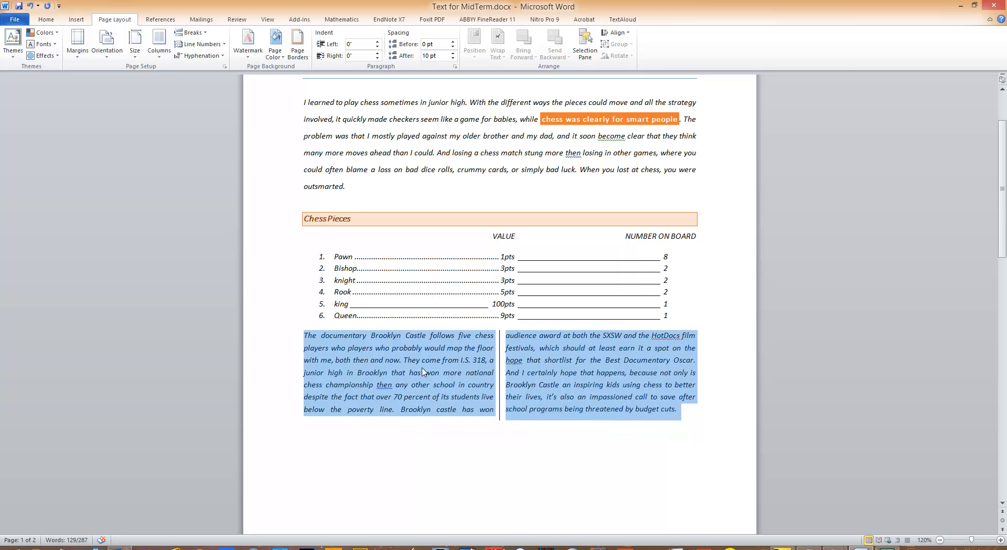
click(414, 389)
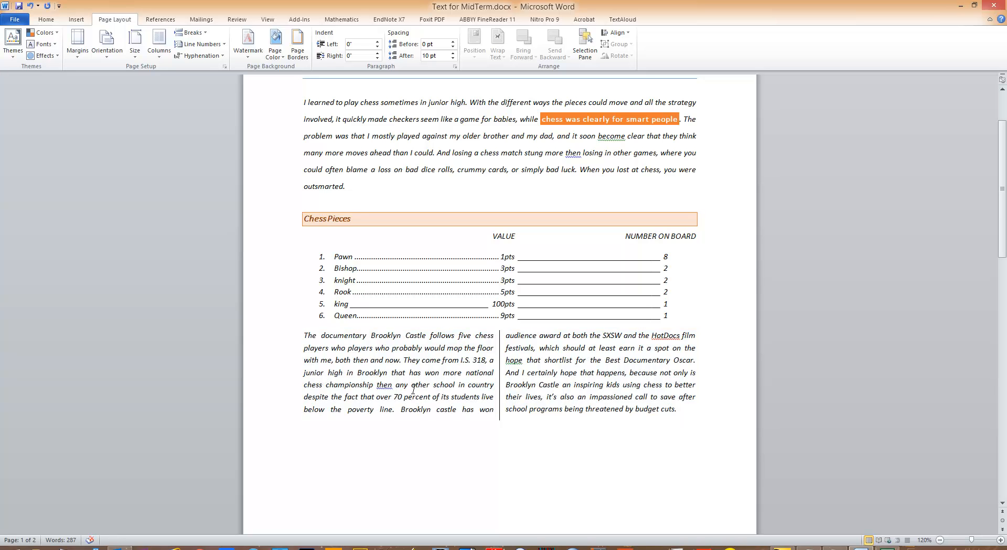
Apply the Emphasis style to all three occurrences of "Brooklyn Castle" in the two-column paragraph
drag(372, 335, 425, 337)
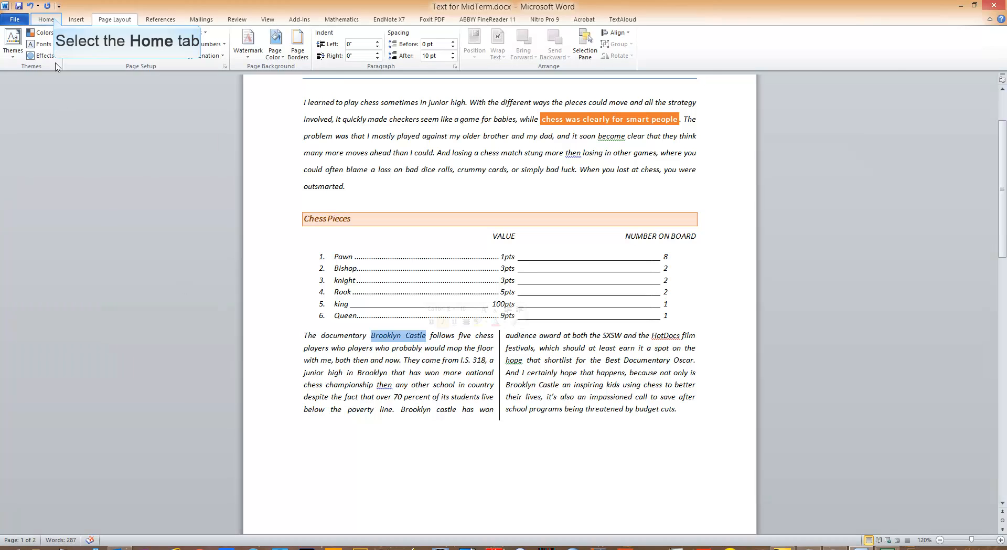
click(55, 21)
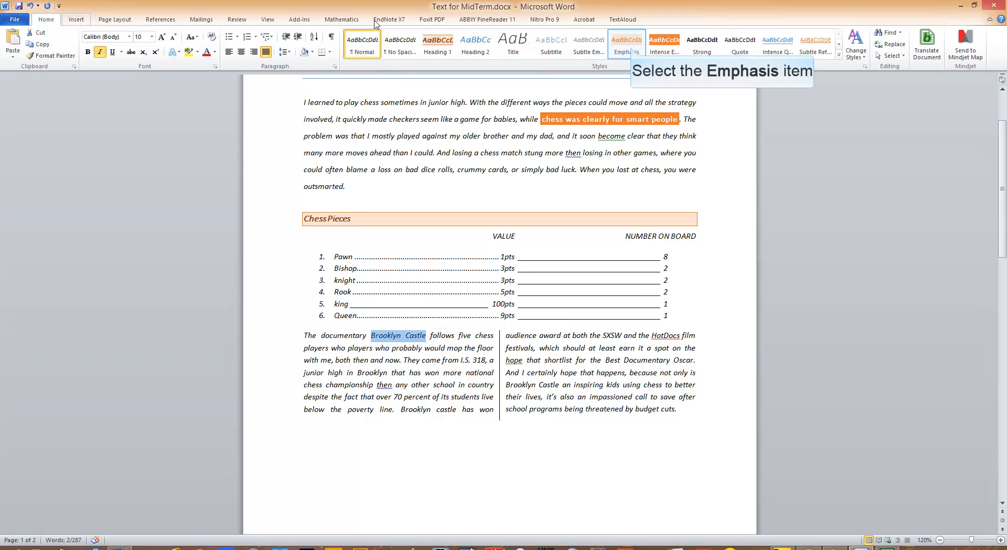
click(630, 46)
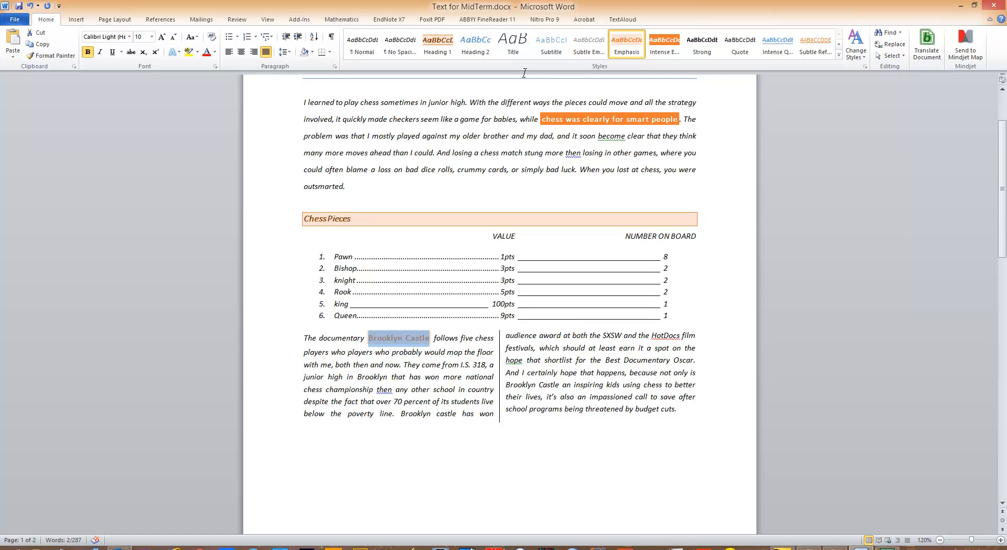
drag(401, 414, 456, 412)
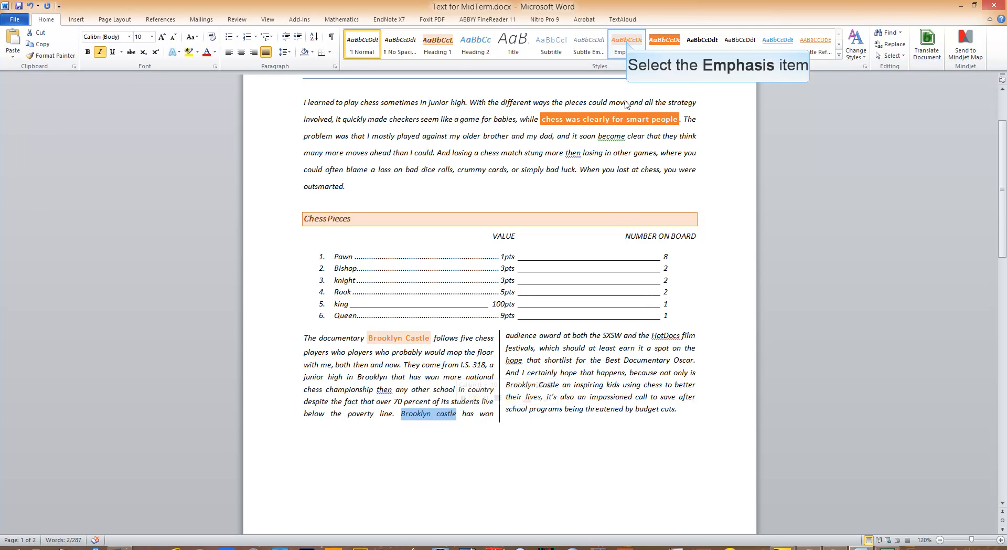
click(625, 42)
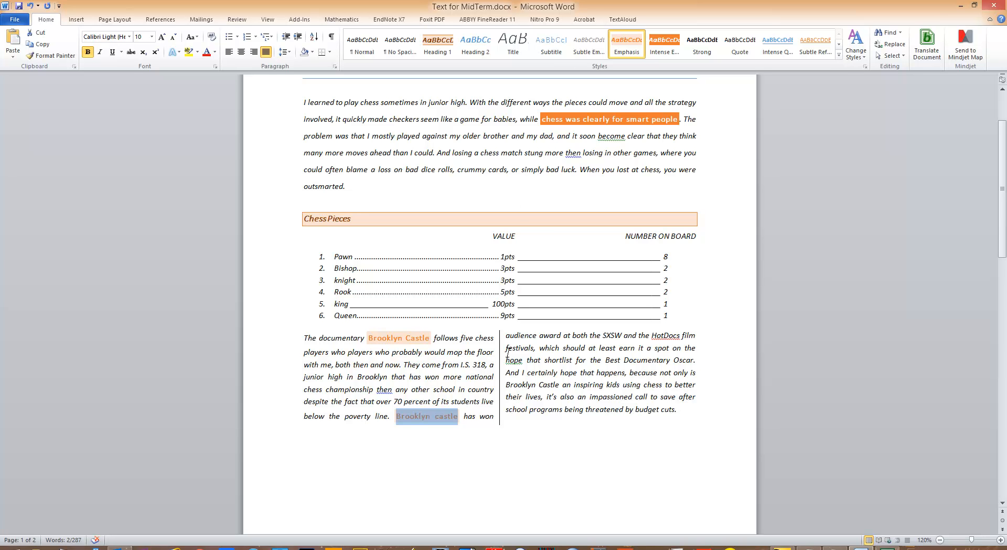
drag(507, 384, 562, 385)
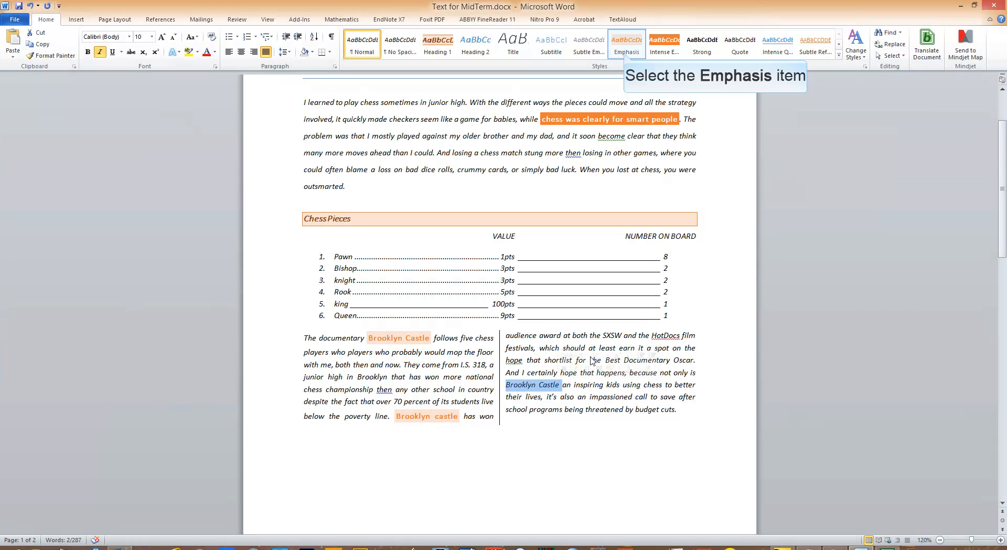
click(625, 52)
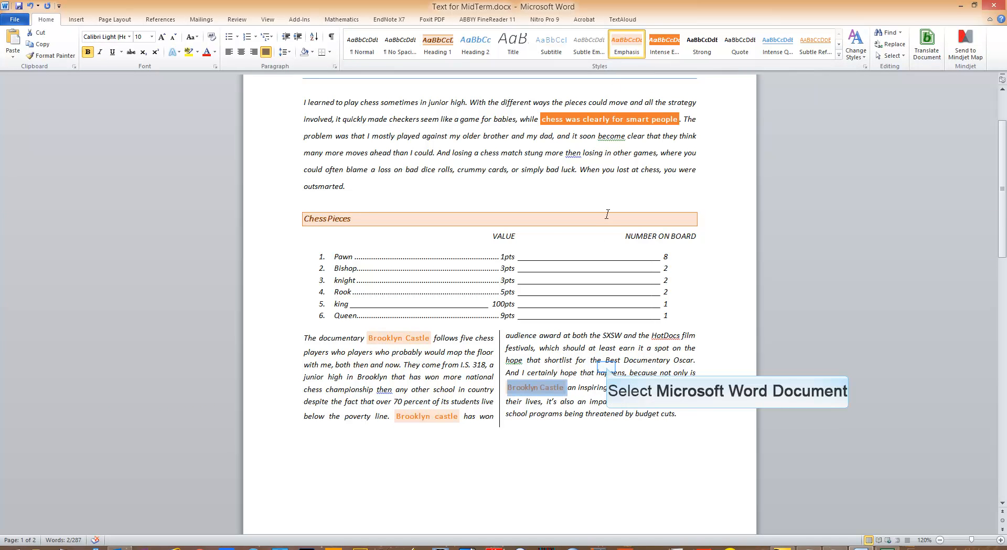
click(607, 368)
Review the formatted document from the header and title through the chess pieces list to the area below the two columns
scroll(607, 368, up, 3)
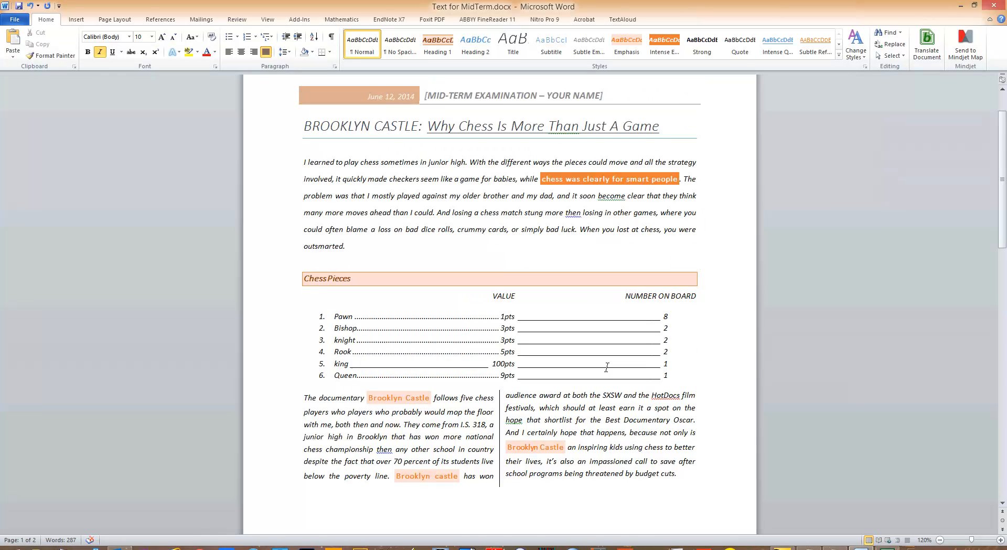
scroll(607, 368, down, 3)
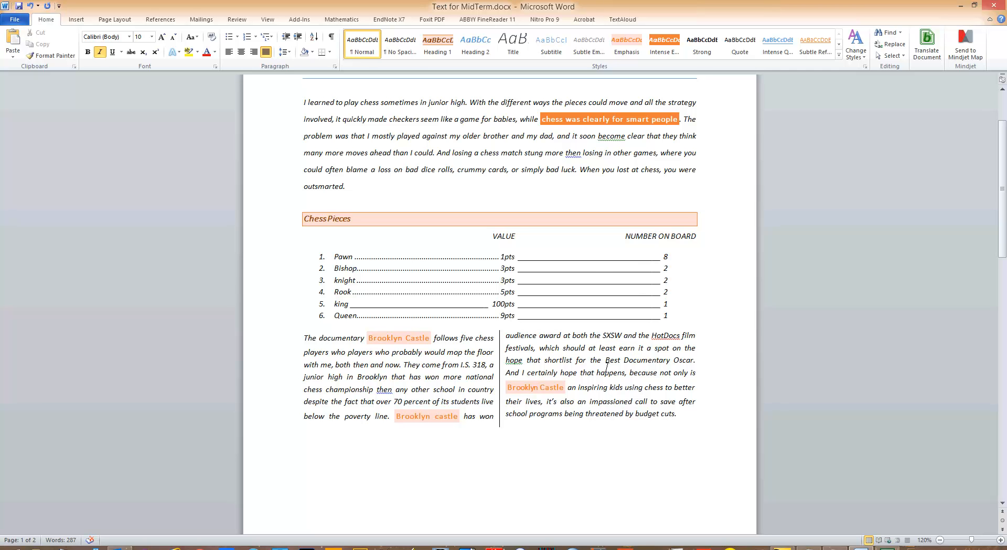
scroll(699, 391, down, 3)
click(670, 401)
scroll(588, 380, down, 5)
scroll(588, 381, up, 5)
scroll(588, 381, up, 6)
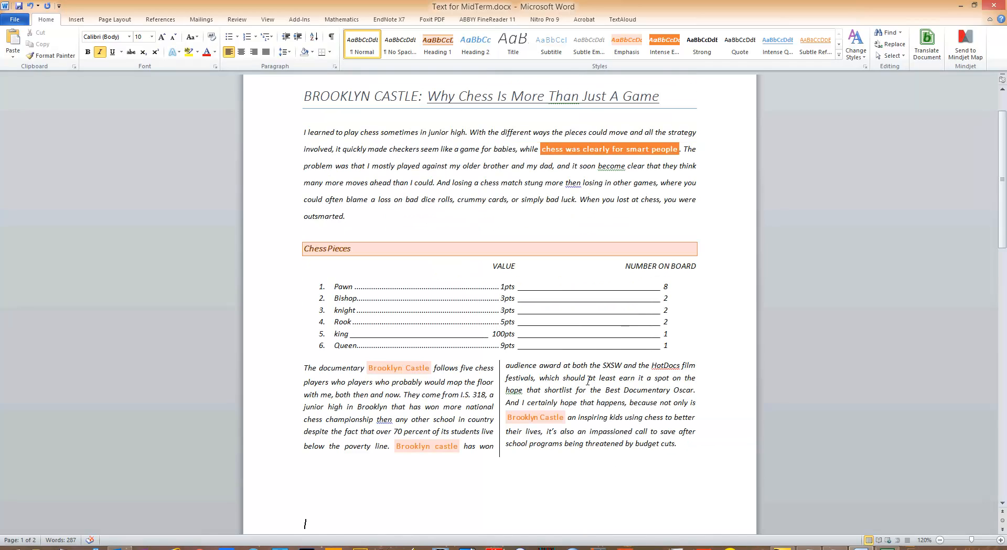
scroll(588, 381, down, 2)
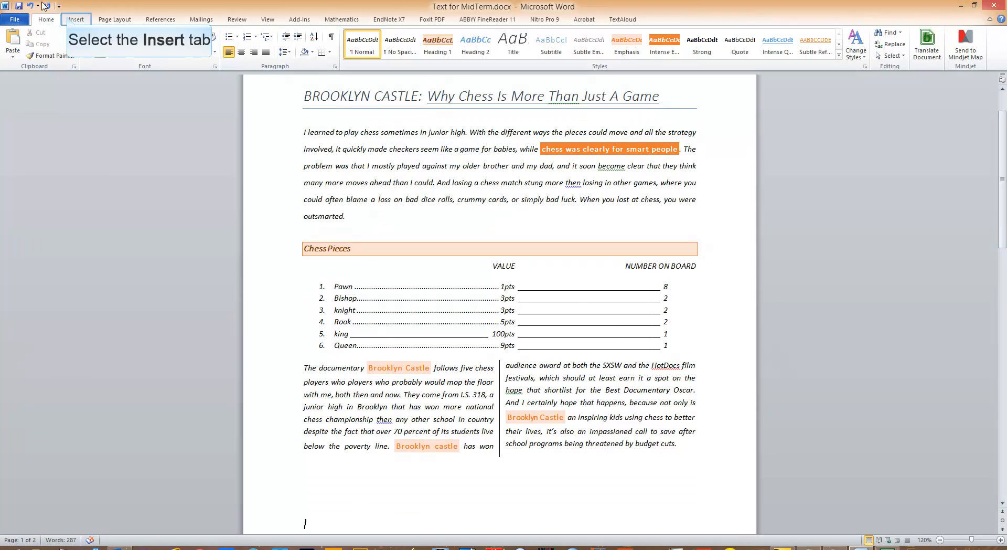
Browse the built-in footer designs for the document
click(70, 20)
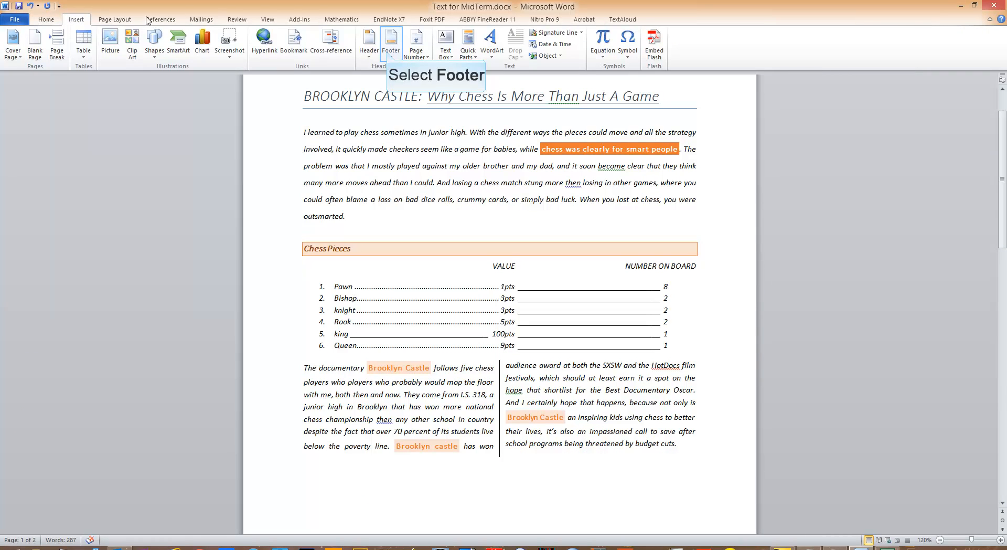
click(389, 55)
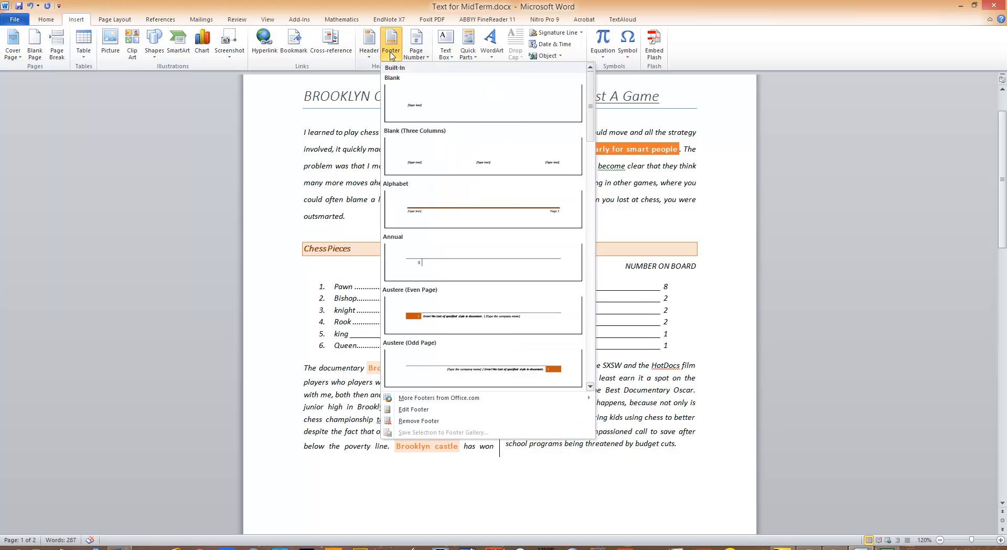
scroll(483, 164, down, 6)
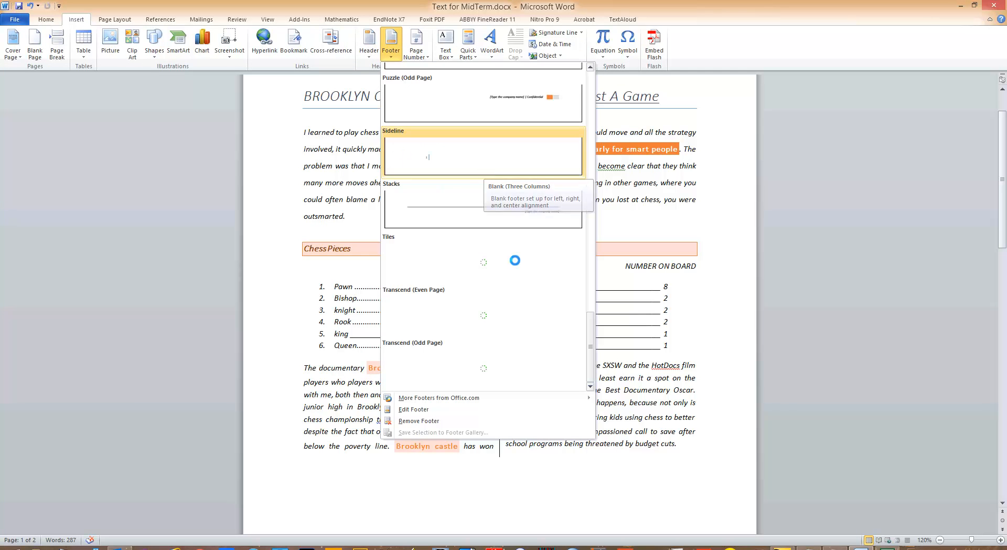
scroll(487, 278, up, 5)
scroll(504, 297, up, 3)
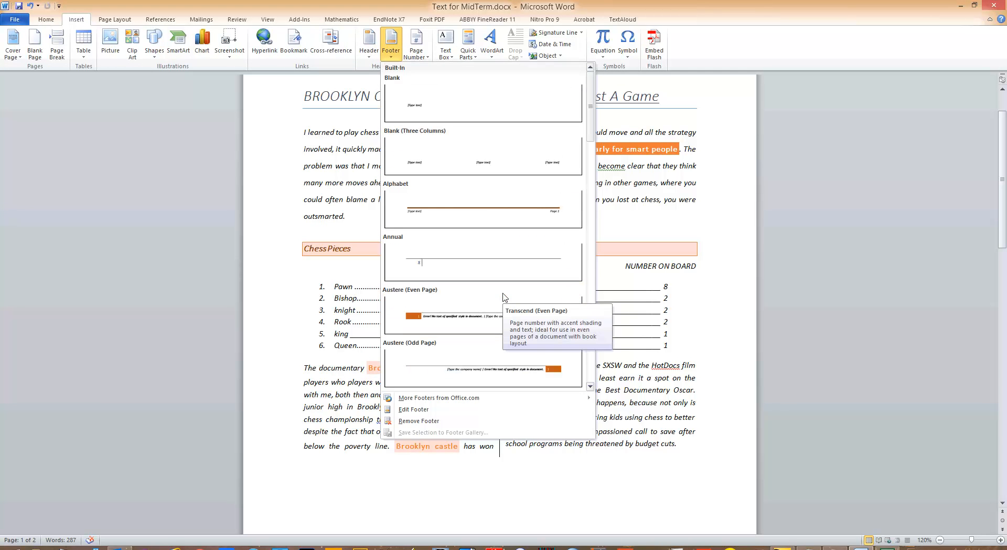
Insert the Box Italics 2 page number at the bottom of the page and return to editing the body text
double_click(419, 55)
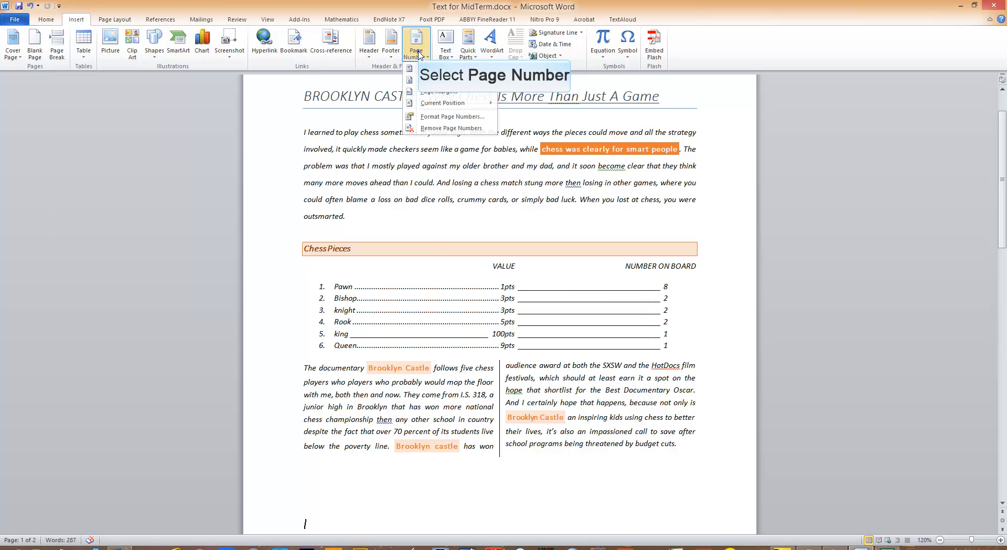
mouse_move(443, 82)
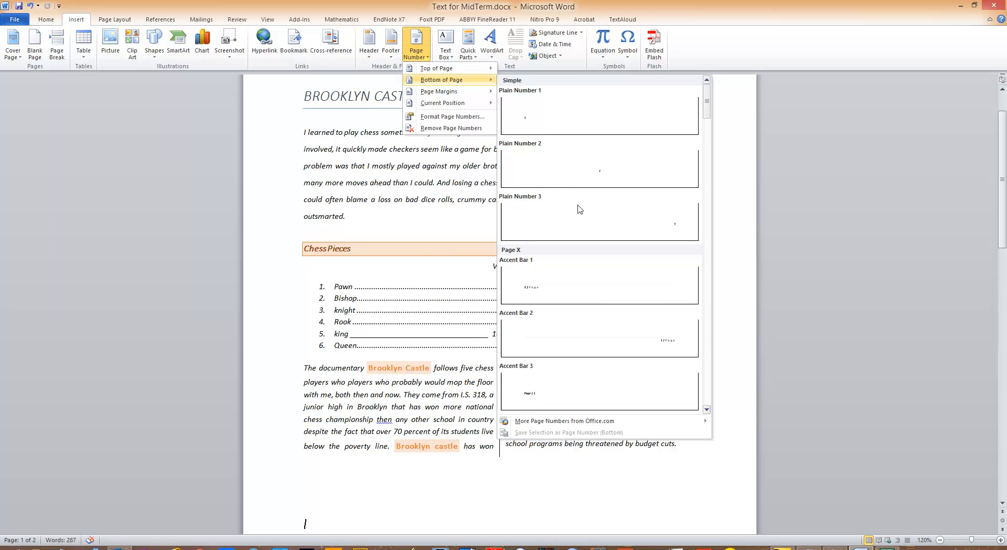
scroll(580, 209, down, 10)
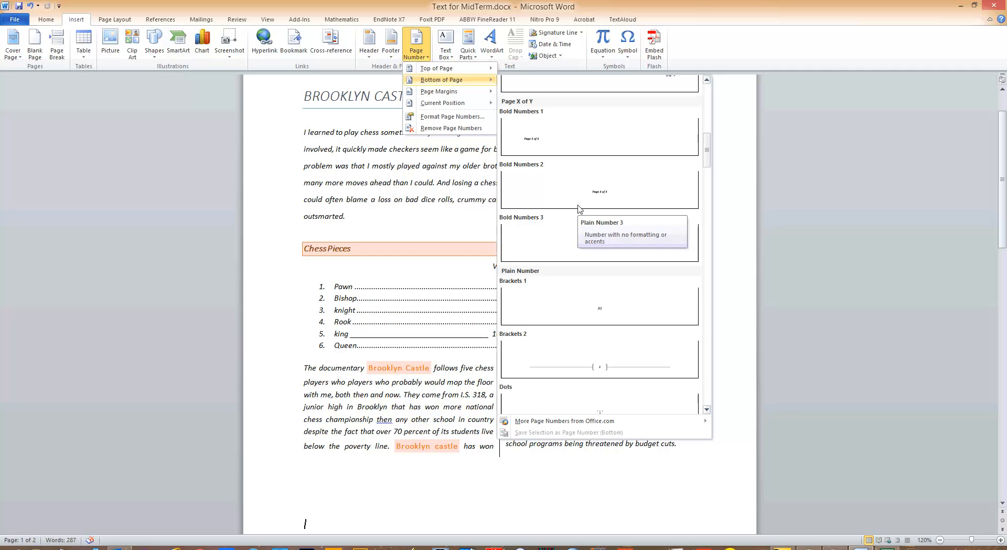
scroll(579, 209, down, 3)
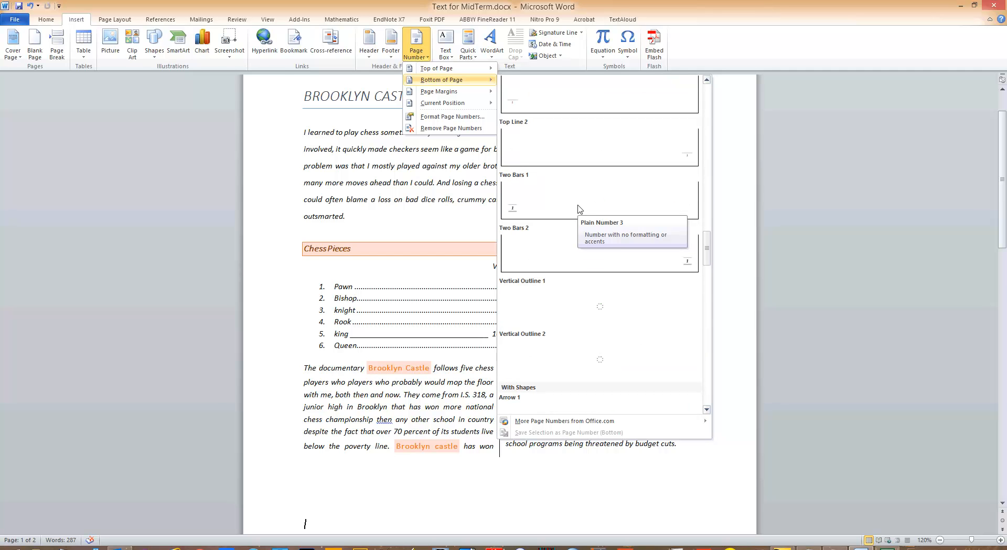
scroll(579, 209, down, 5)
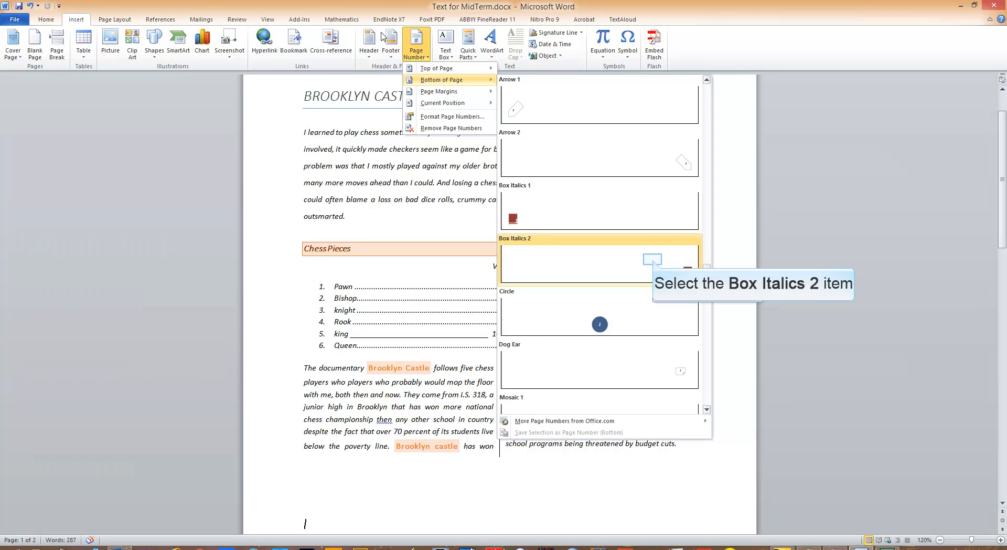
click(652, 260)
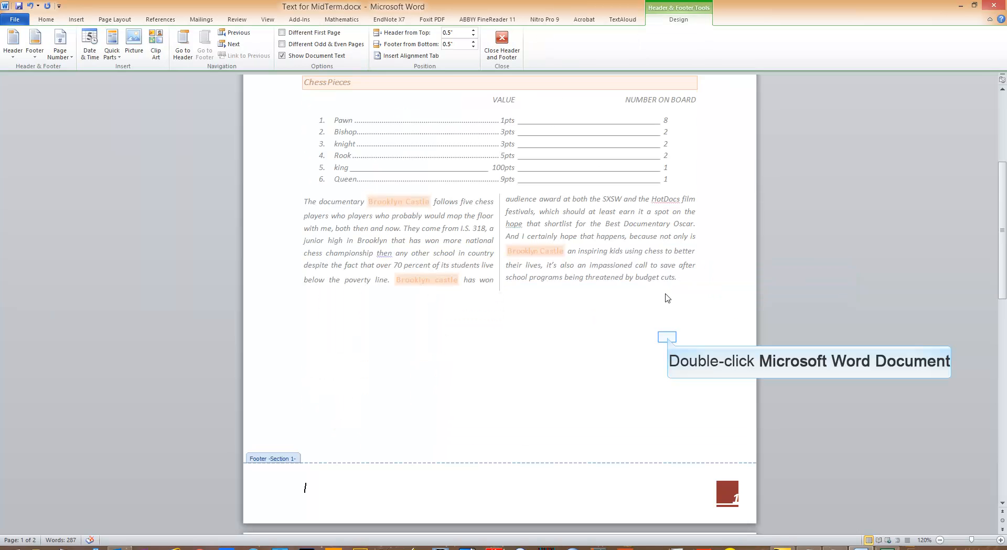
double_click(668, 339)
Show the paragraph marks and other hidden formatting symbols in the document
scroll(667, 310, down, 3)
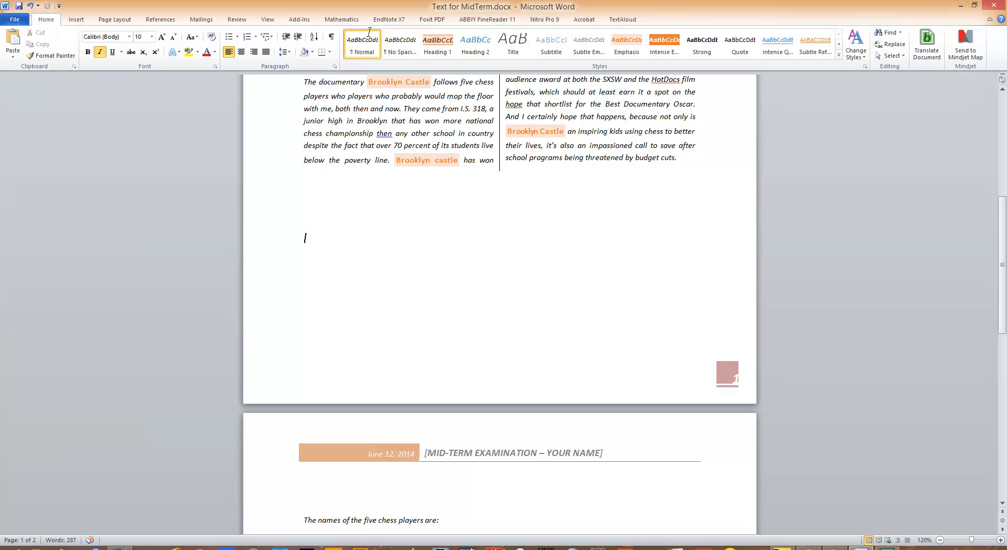
scroll(665, 290, up, 4)
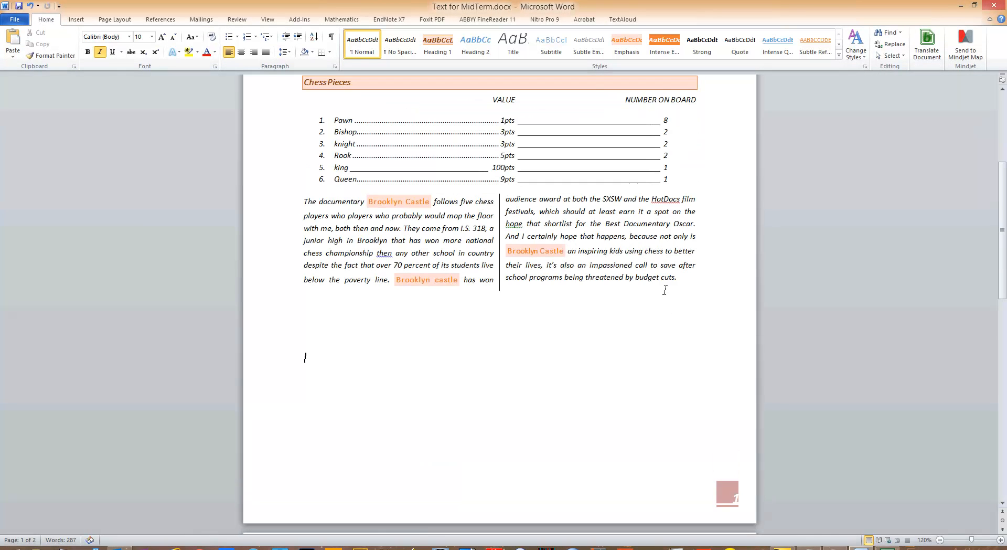
scroll(640, 292, up, 3)
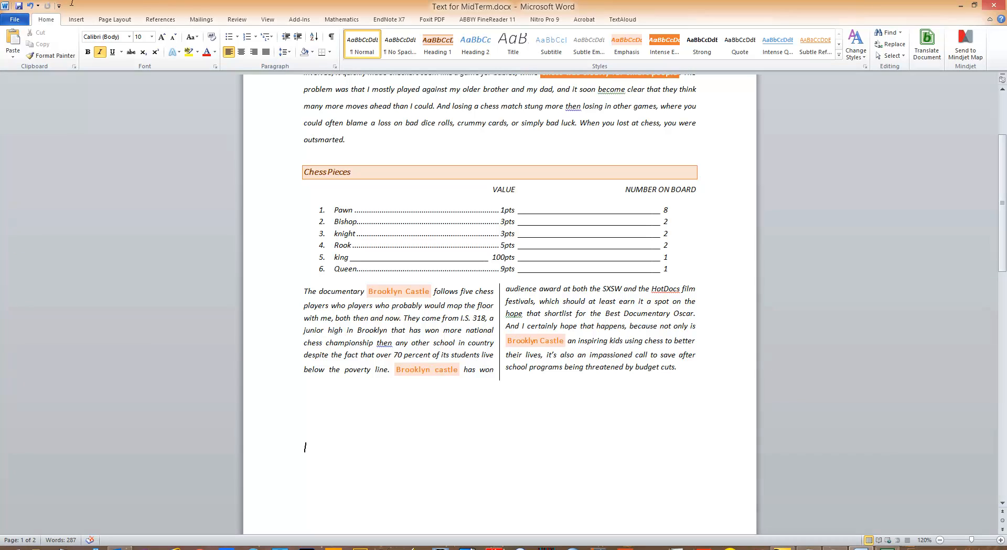
scroll(619, 277, down, 11)
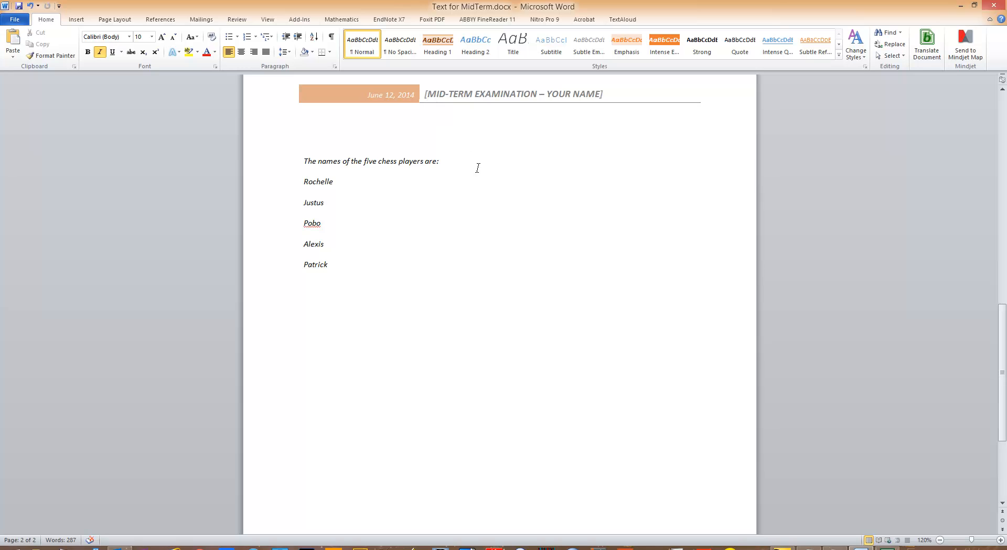
scroll(497, 261, up, 5)
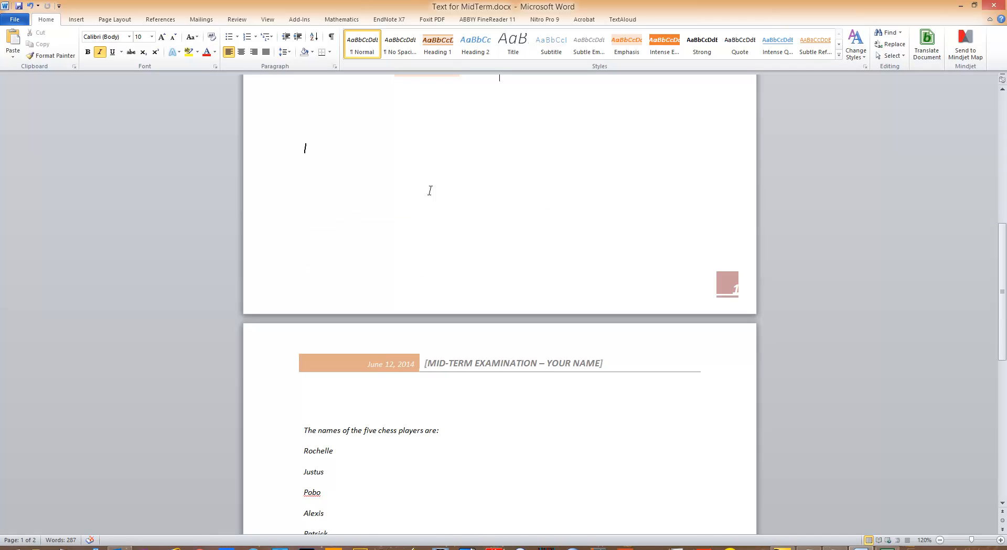
scroll(429, 189, up, 8)
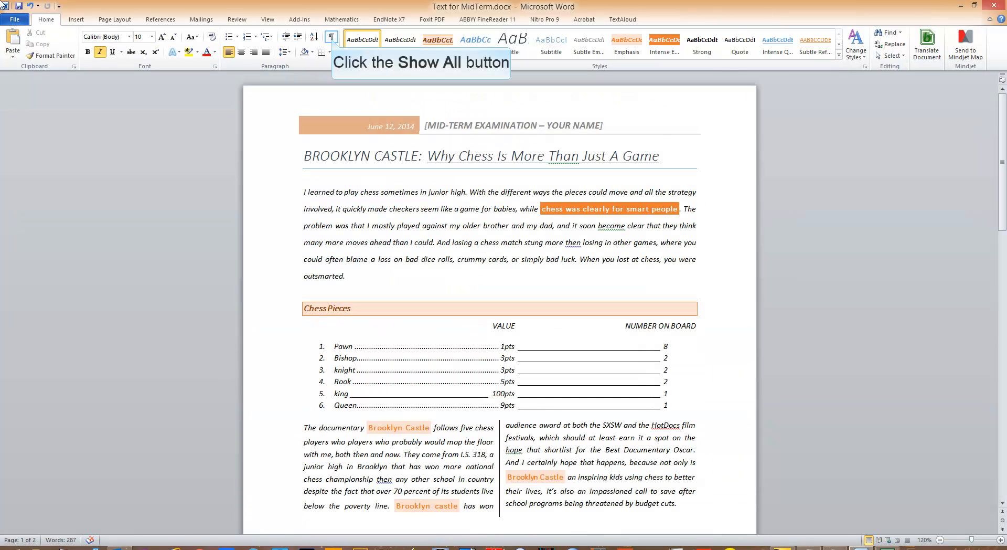
click(329, 35)
Delete the empty paragraphs between the two-column paragraph and the line "The names of the five chess players are:", plus those after the names list
scroll(467, 187, down, 3)
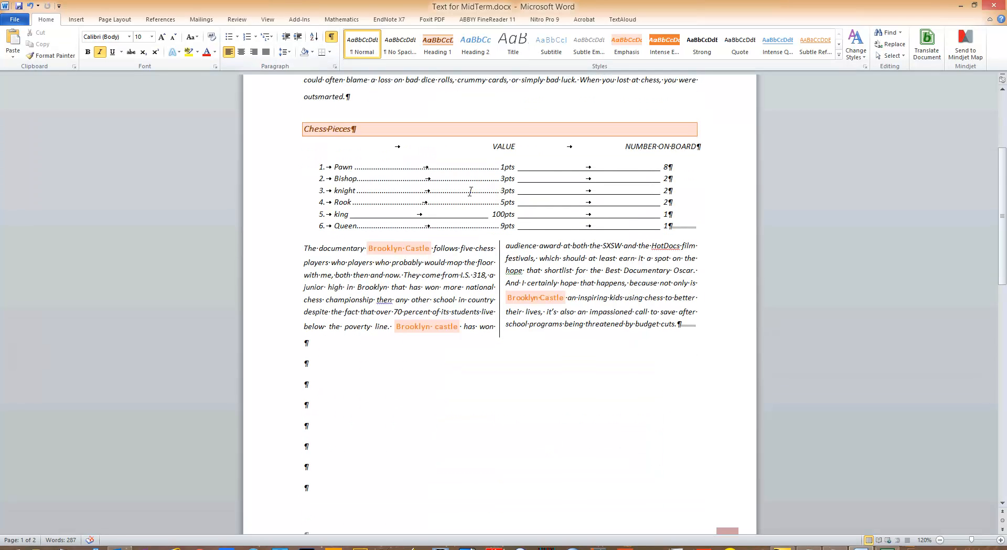
scroll(473, 195, down, 3)
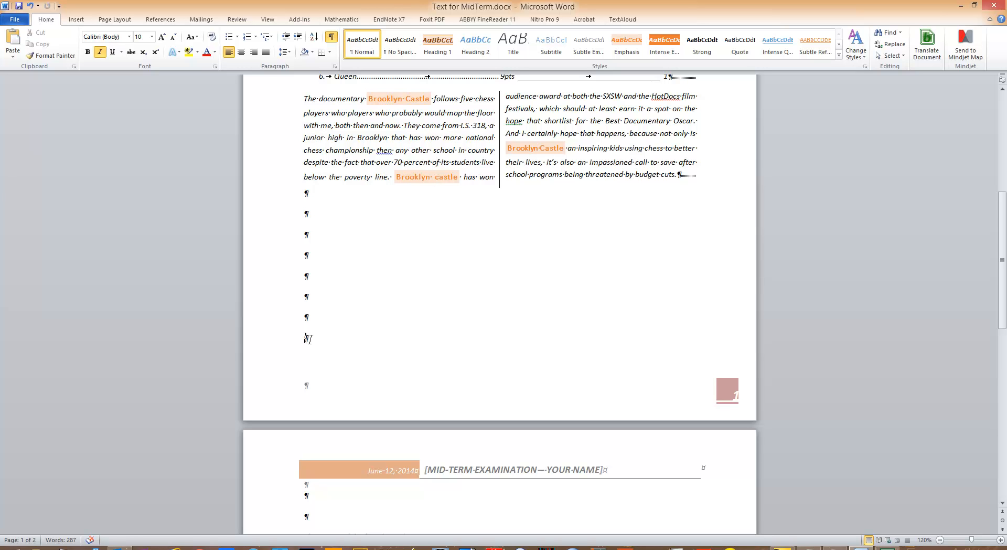
scroll(317, 358, down, 3)
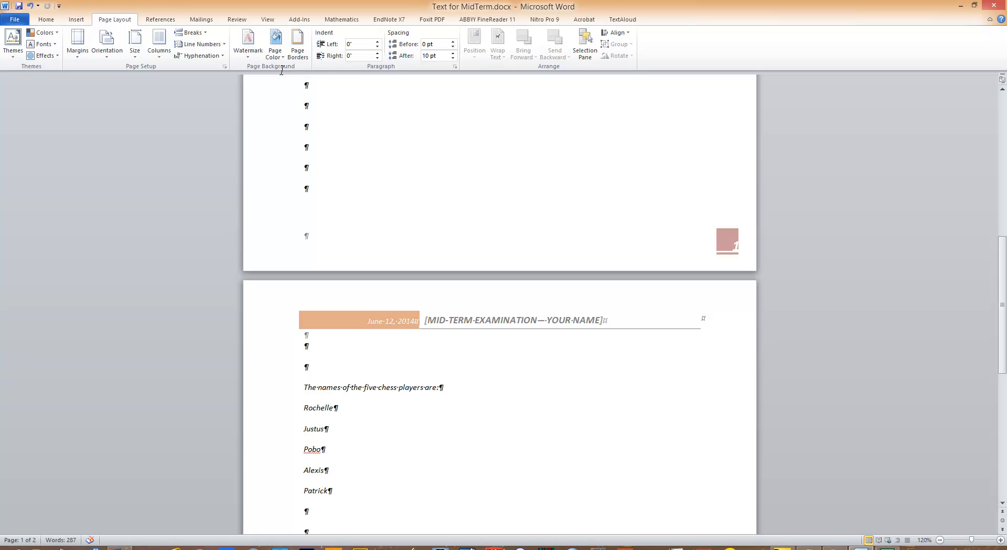
scroll(309, 152, up, 2)
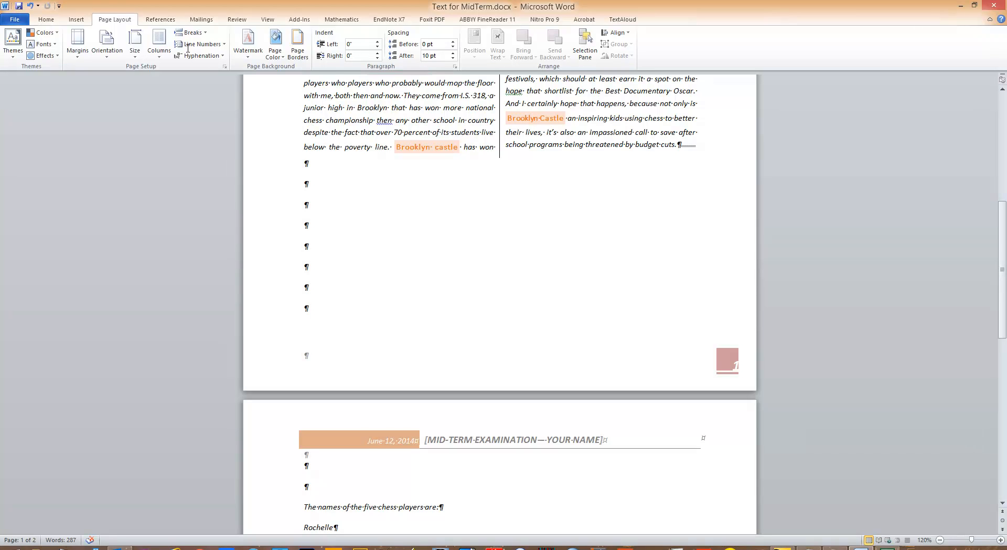
scroll(306, 339, down, 3)
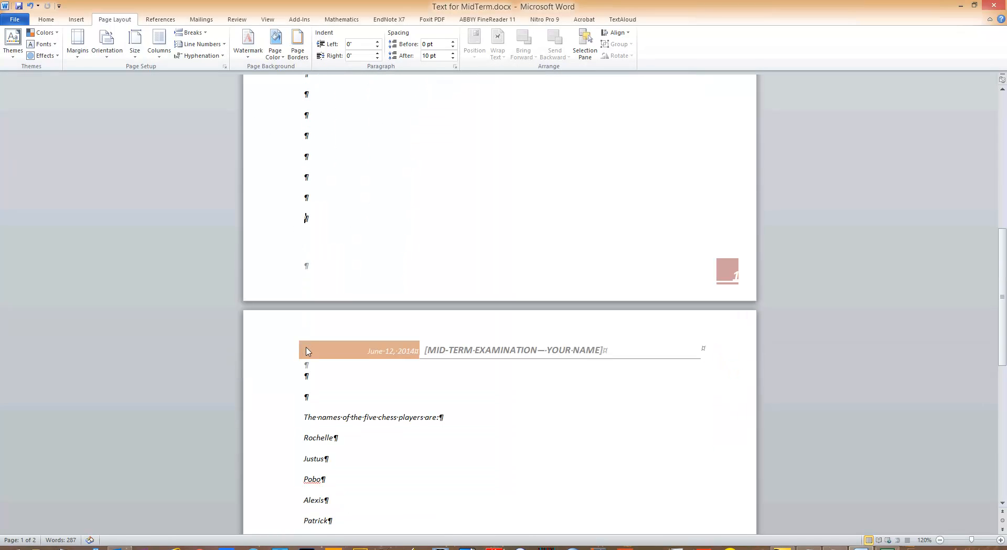
scroll(306, 382, up, 2)
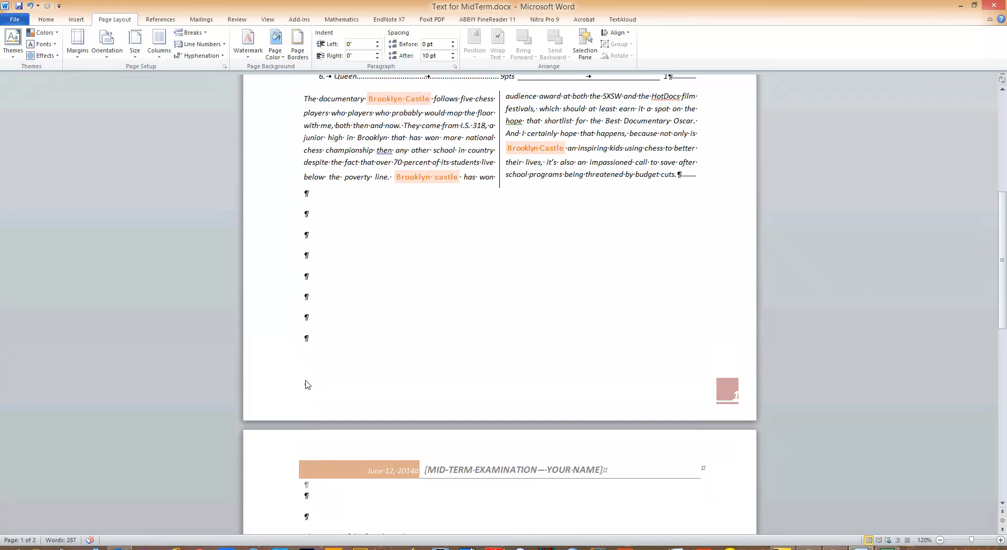
click(303, 213)
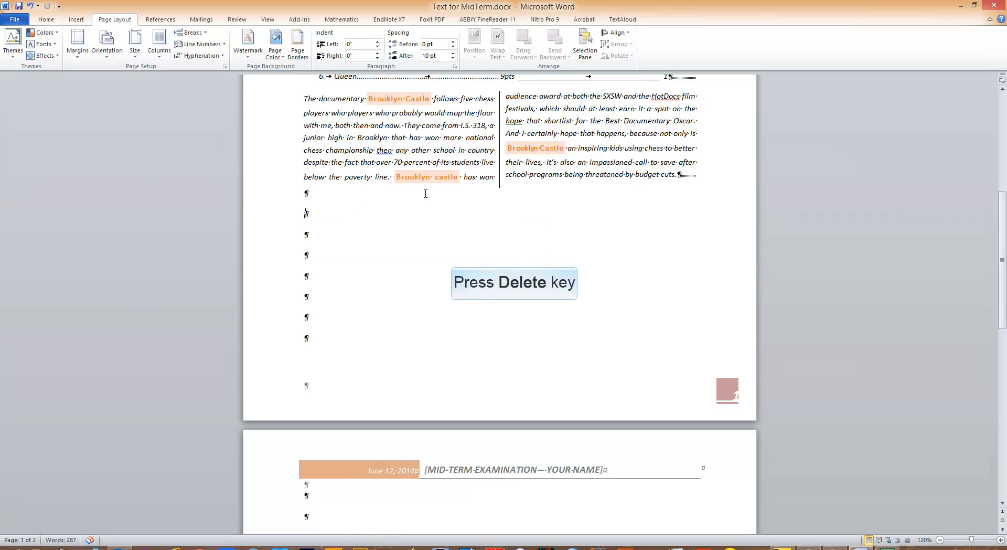
key(Delete)
key(Delete)
key(Delete)
key(Delete)
key(Delete)
key(Delete)
key(Delete)
key(Delete)
key(Delete)
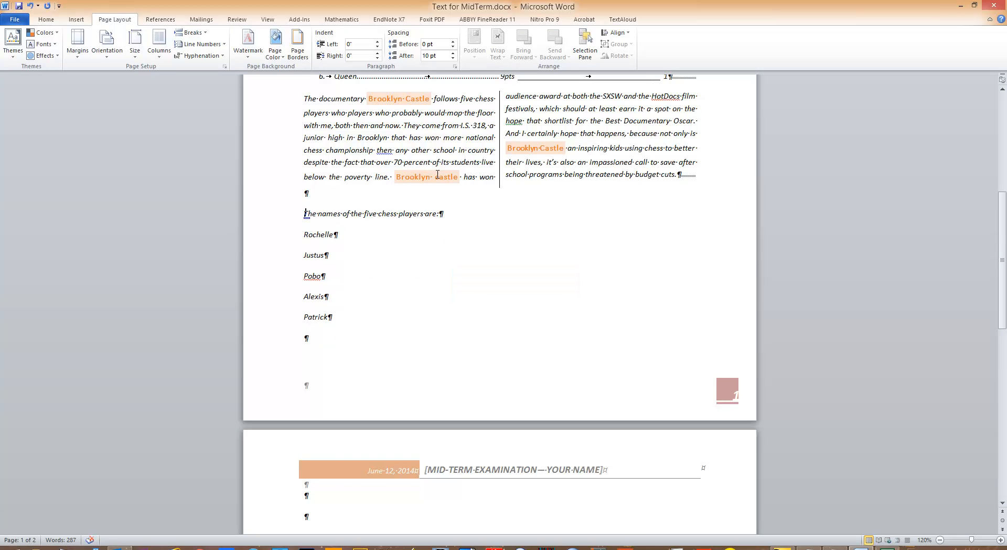
key(Delete)
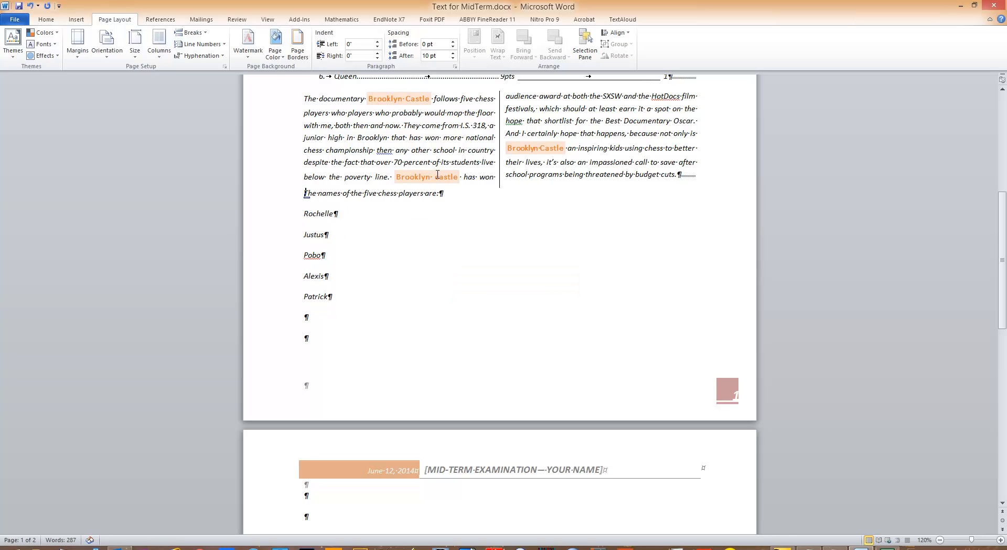
key(Delete)
key(Delete)
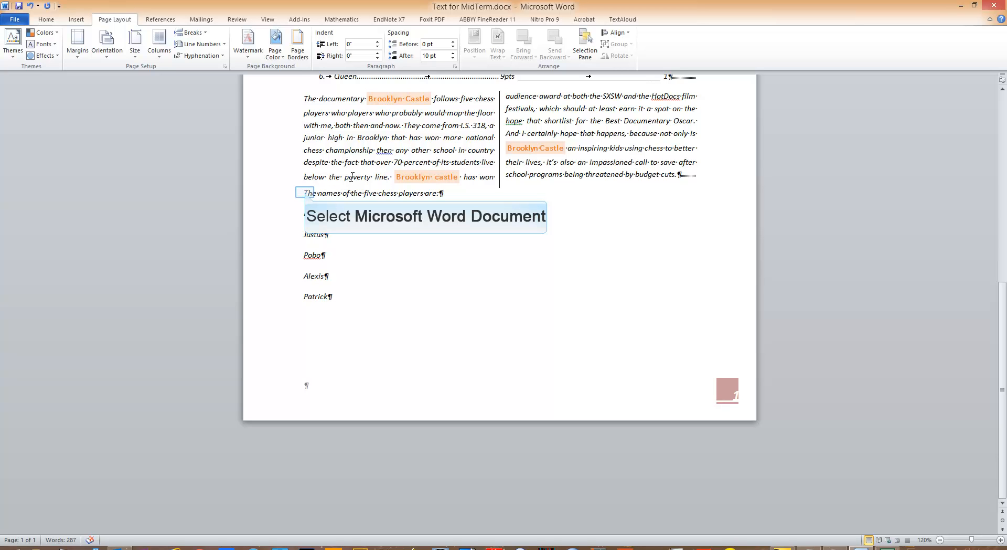
Insert a page break before the line "The names of the five chess players are:"
click(306, 192)
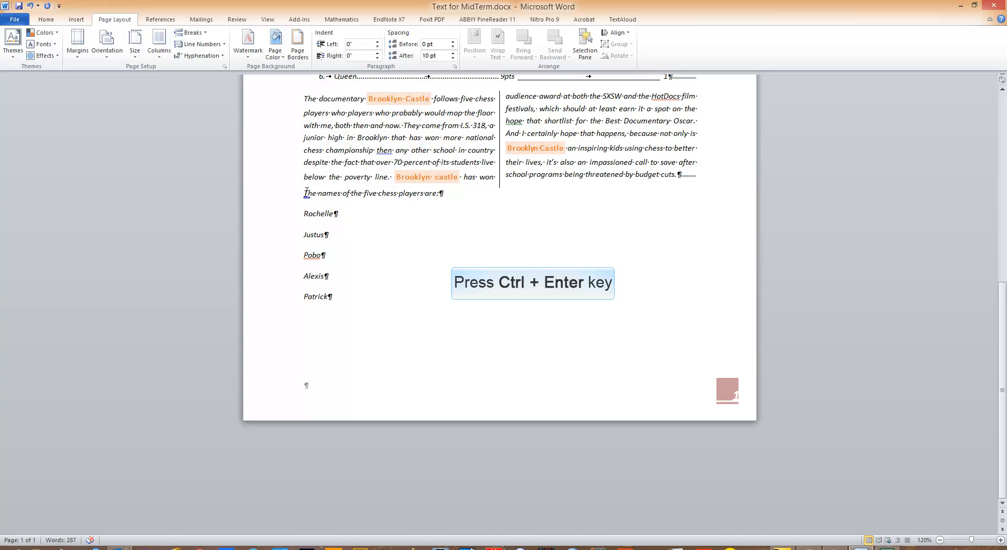
key(ctrl+Return)
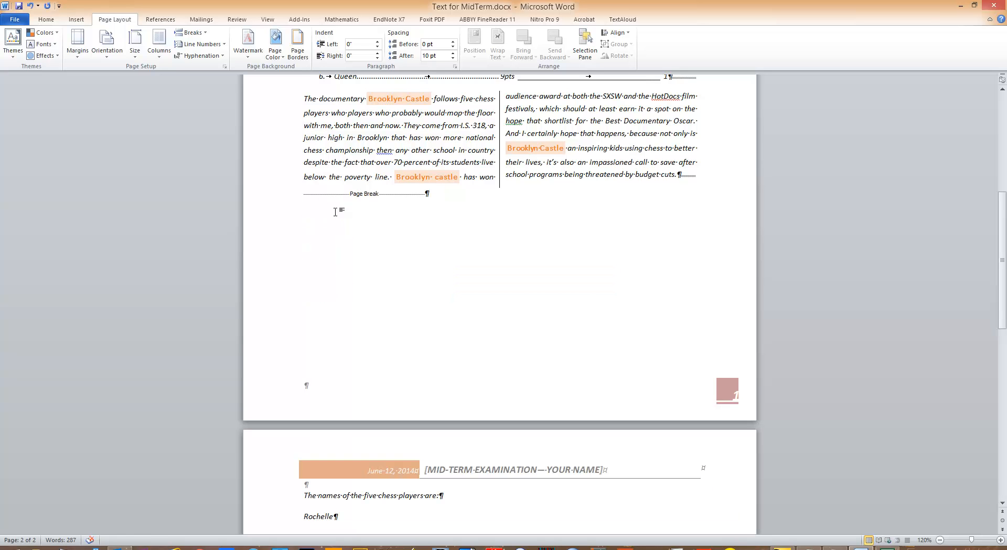
scroll(353, 354, down, 2)
scroll(356, 356, down, 2)
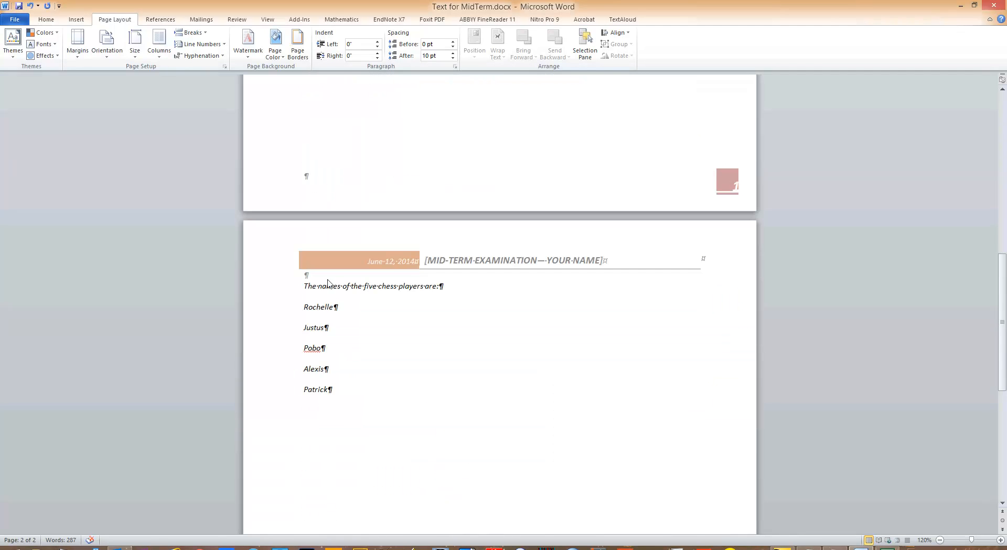
Insert a Continuous section break directly after the page break below the two-column paragraph
scroll(341, 262, up, 3)
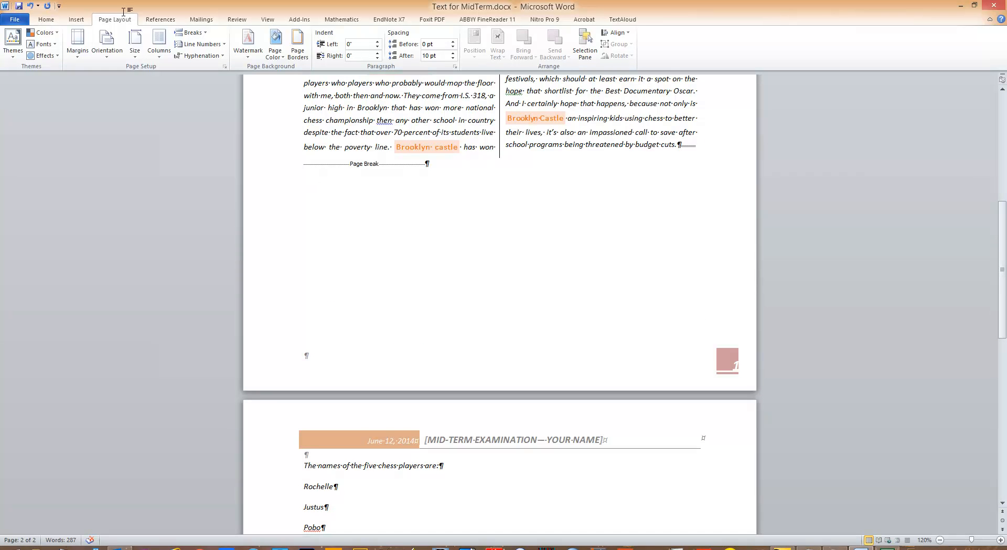
scroll(346, 305, up, 2)
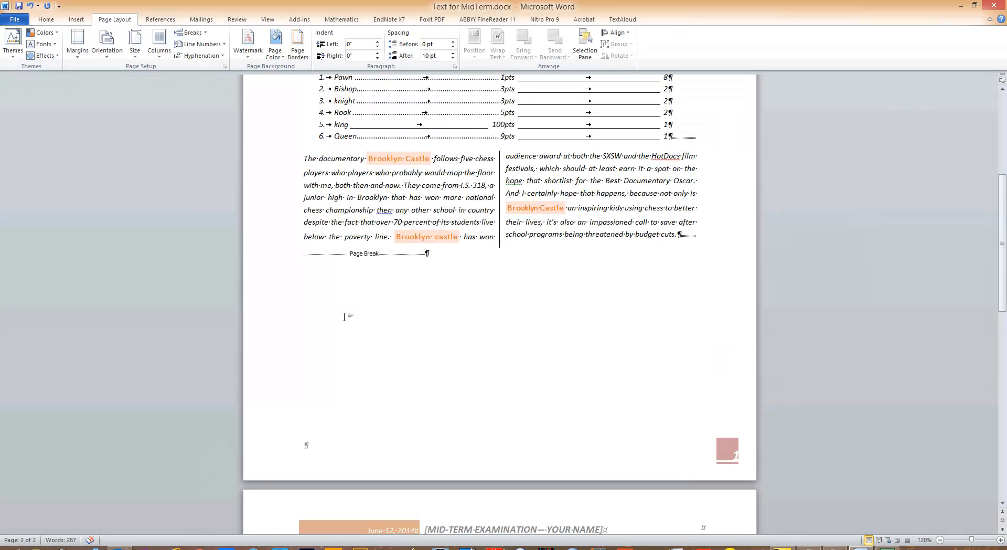
scroll(344, 317, up, 2)
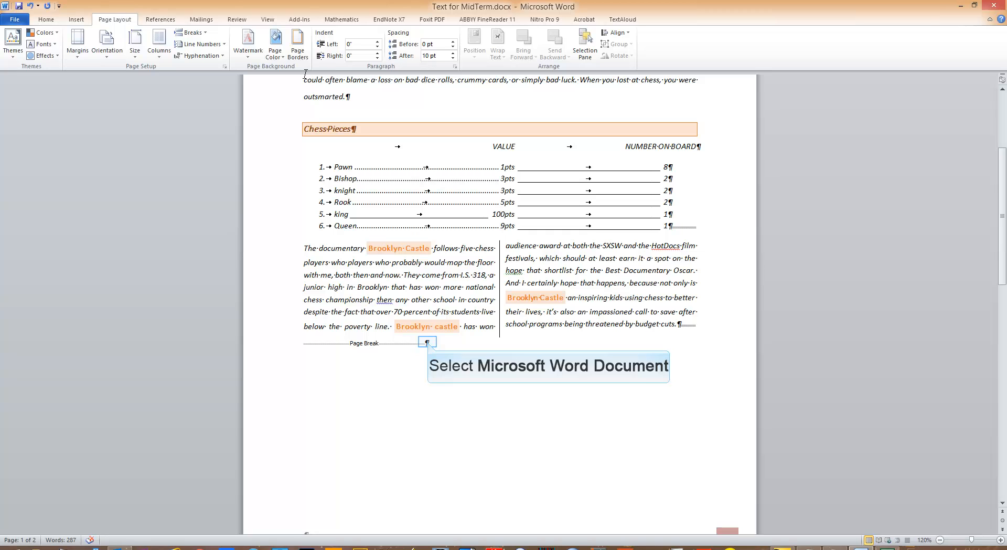
click(427, 343)
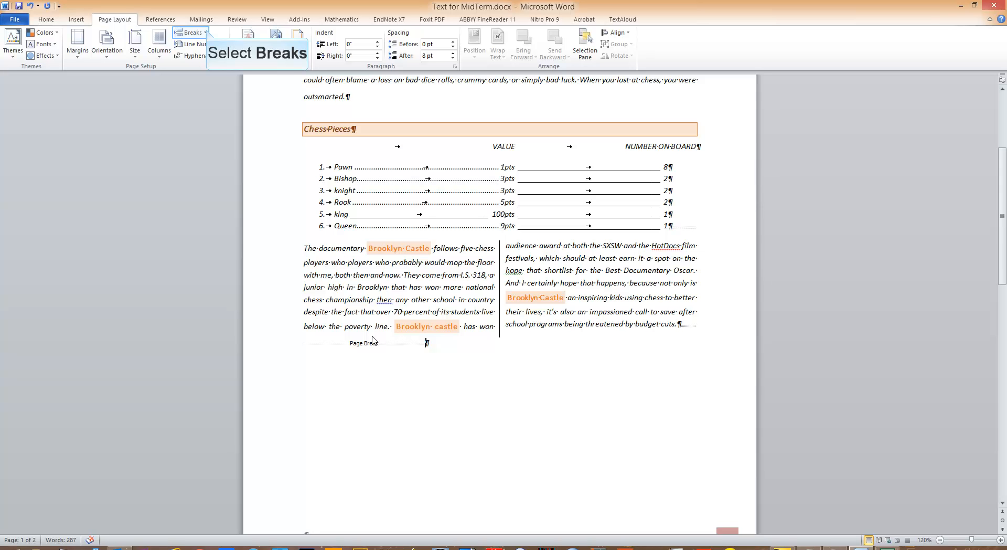
click(193, 33)
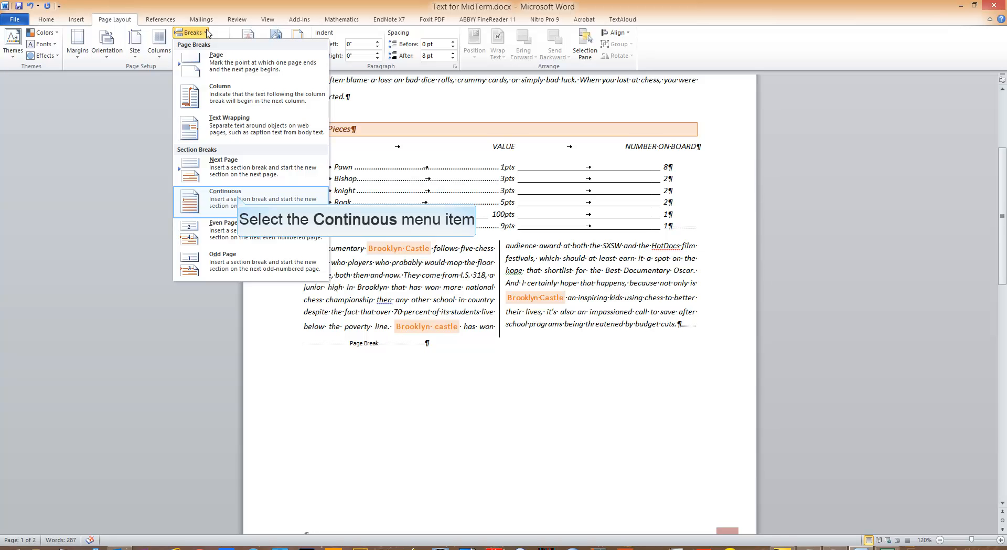
click(237, 198)
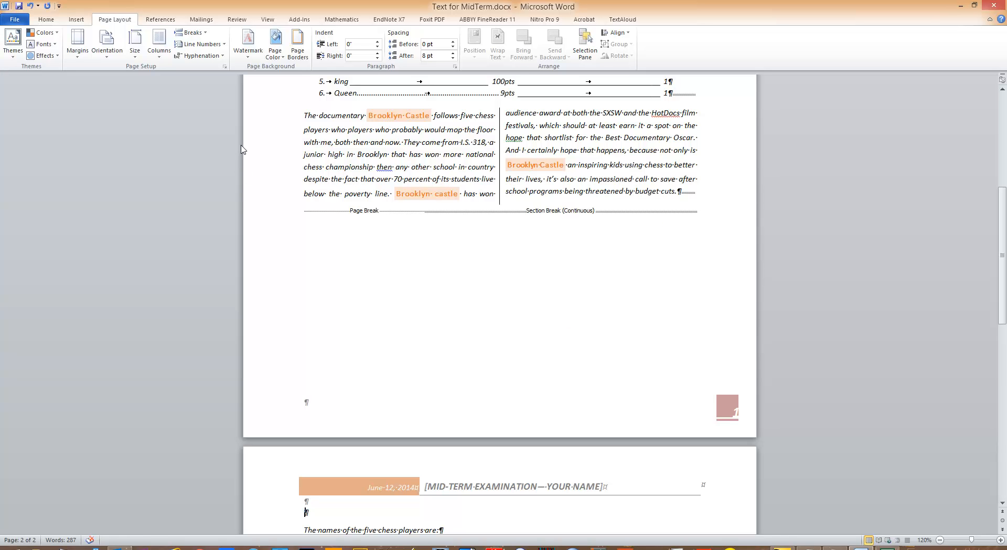
Set the page orientation to Landscape for the section containing the five chess players' names
scroll(268, 167, down, 5)
click(326, 348)
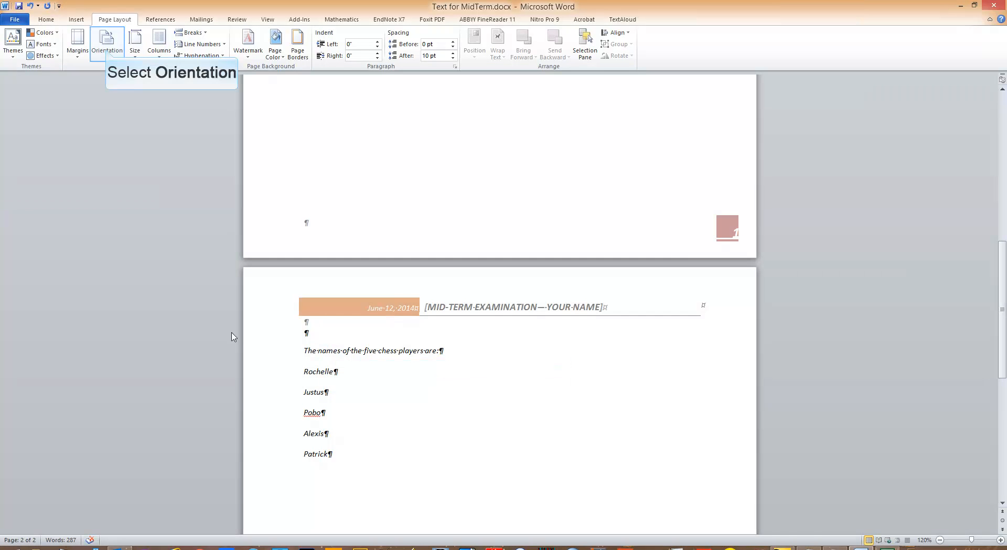
click(108, 50)
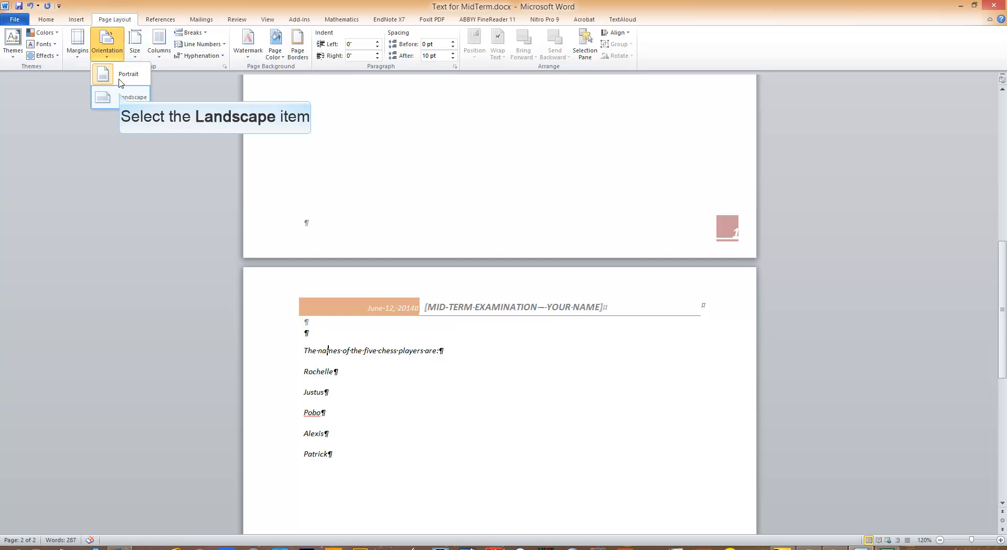
click(120, 96)
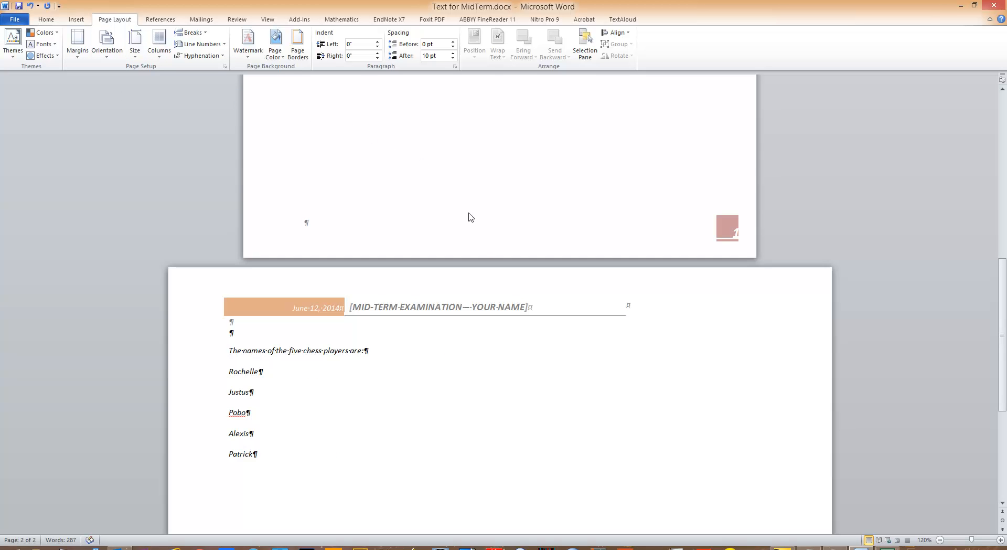
scroll(498, 320, up, 10)
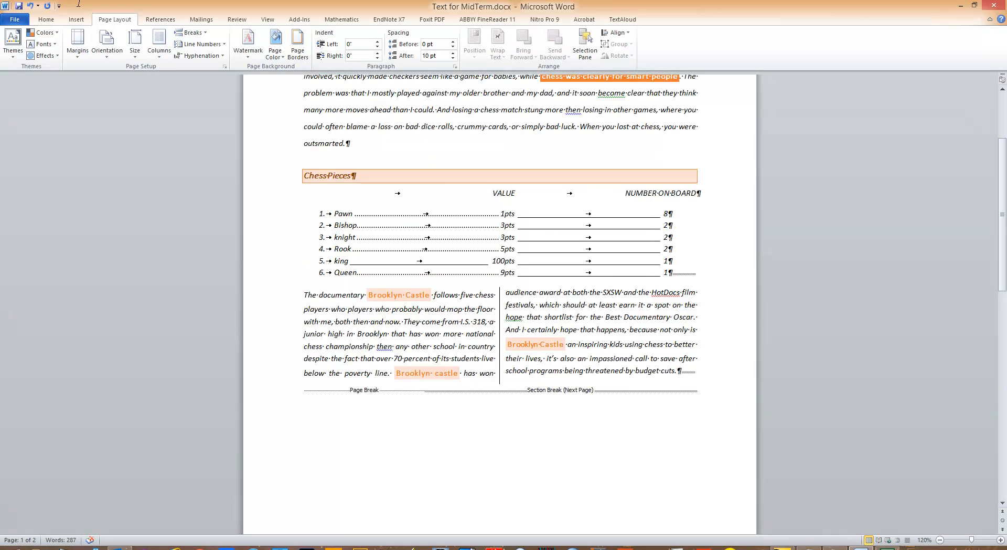
Set the font size of the line "The names of the five chess players are:" on the landscape page to 22
scroll(470, 194, up, 5)
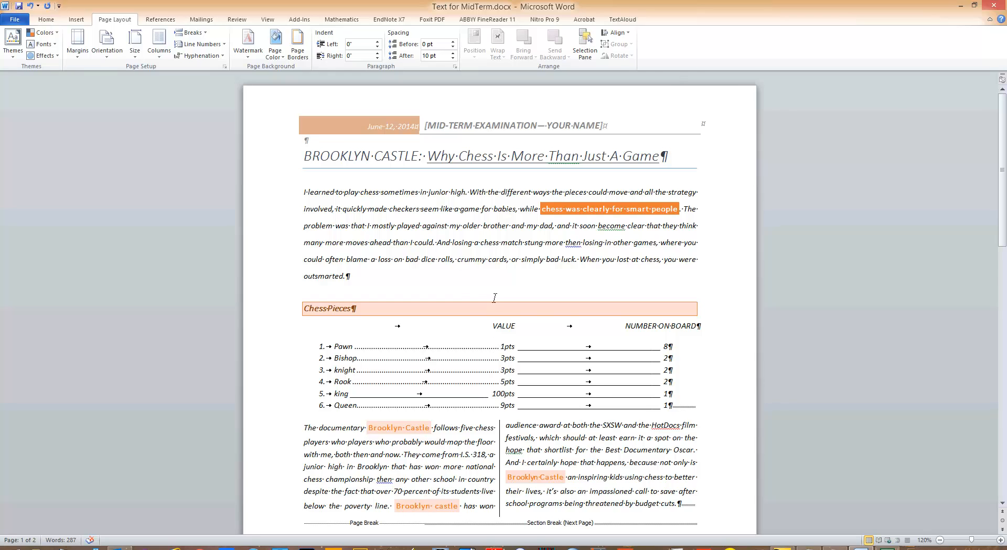
scroll(487, 297, down, 10)
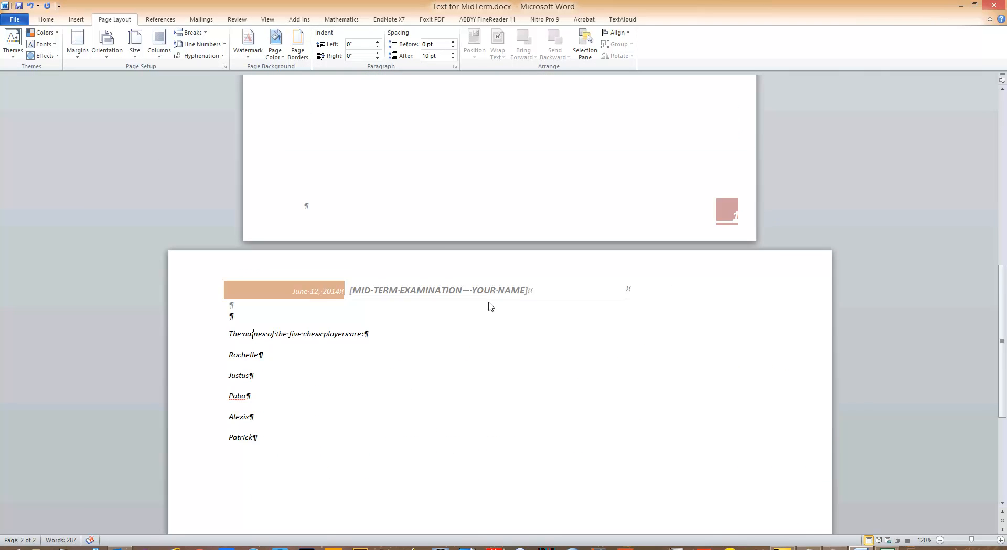
scroll(490, 306, down, 2)
click(253, 244)
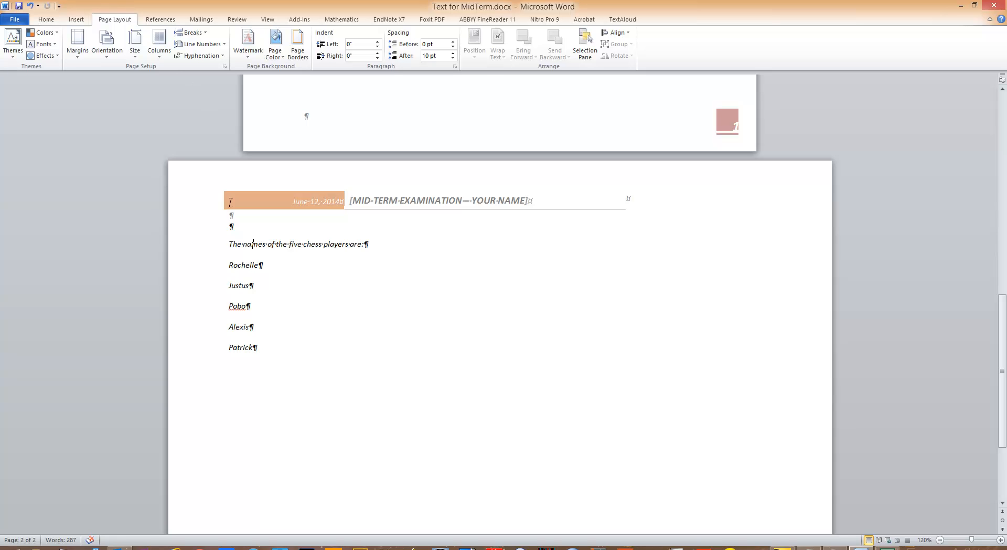
shift+click(232, 244)
drag(268, 246, 372, 245)
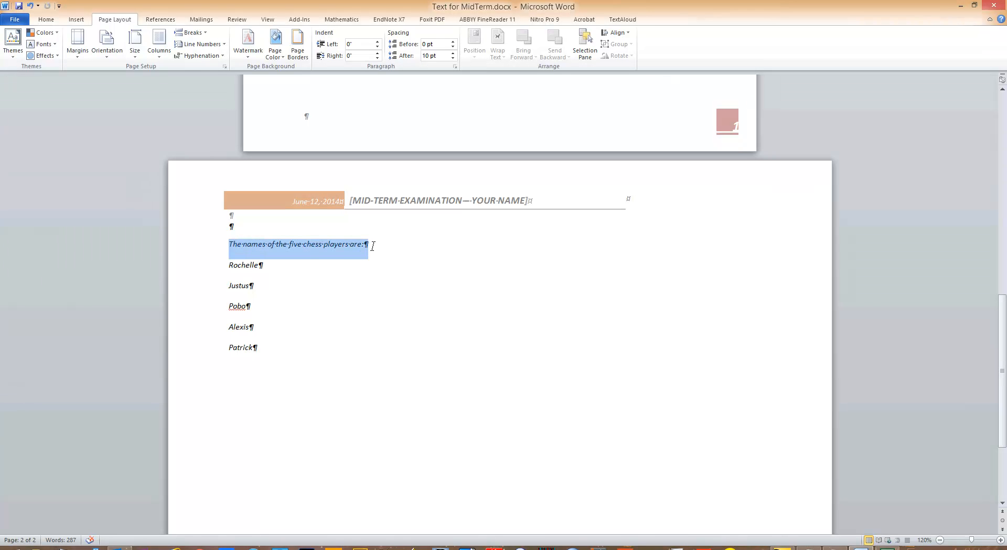
click(47, 20)
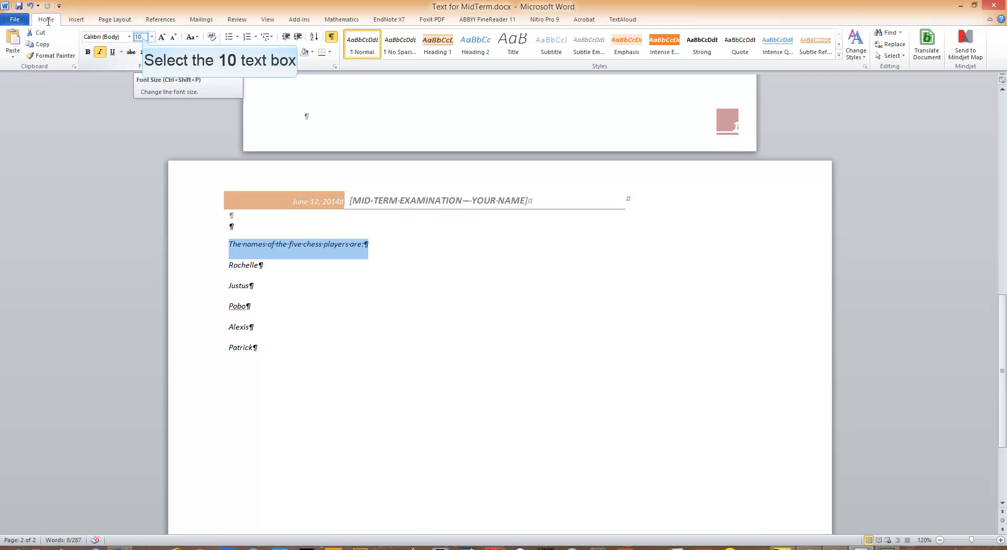
click(134, 36)
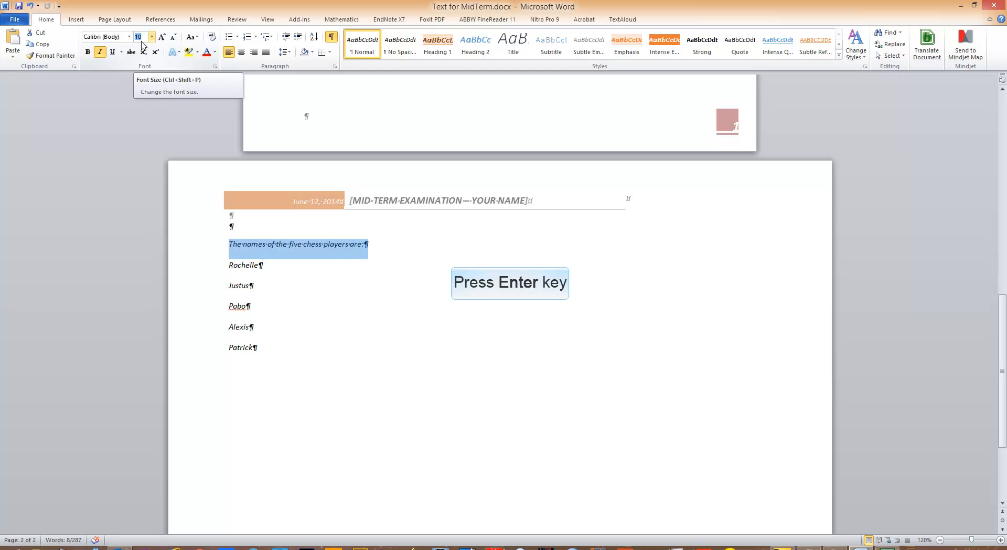
text(22)
key(Return)
Set the font size of the five player names listed below the heading line to 22
drag(263, 372, 226, 288)
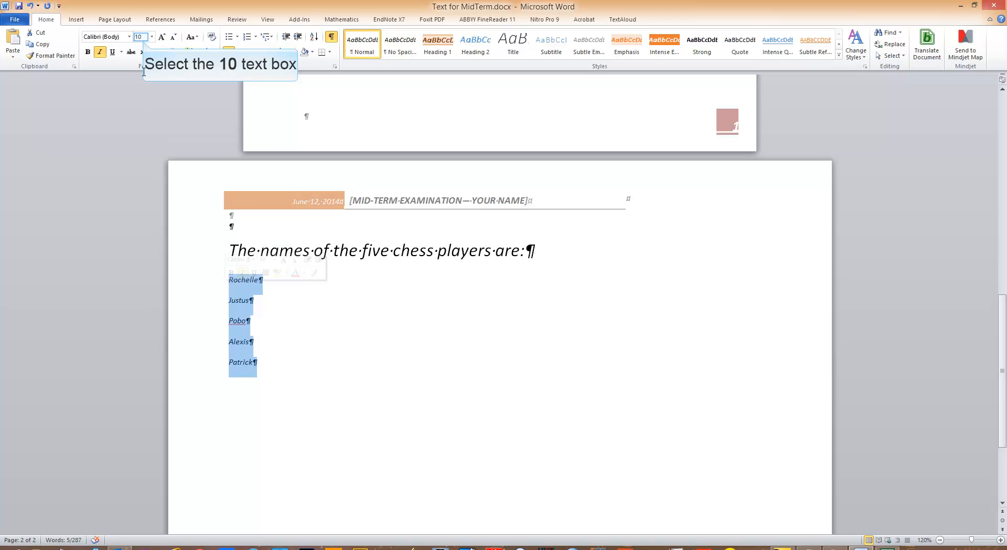
click(143, 40)
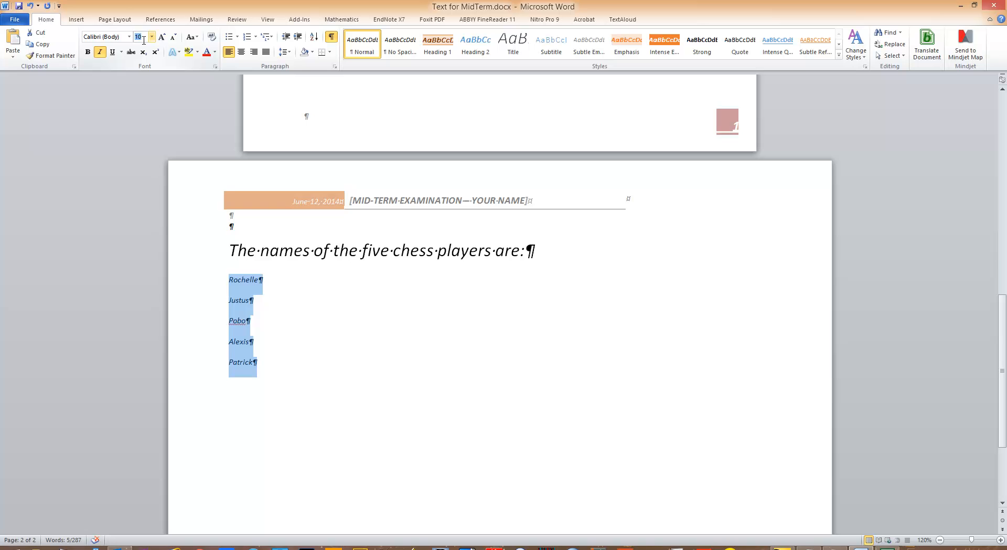
text(22)
key(Return)
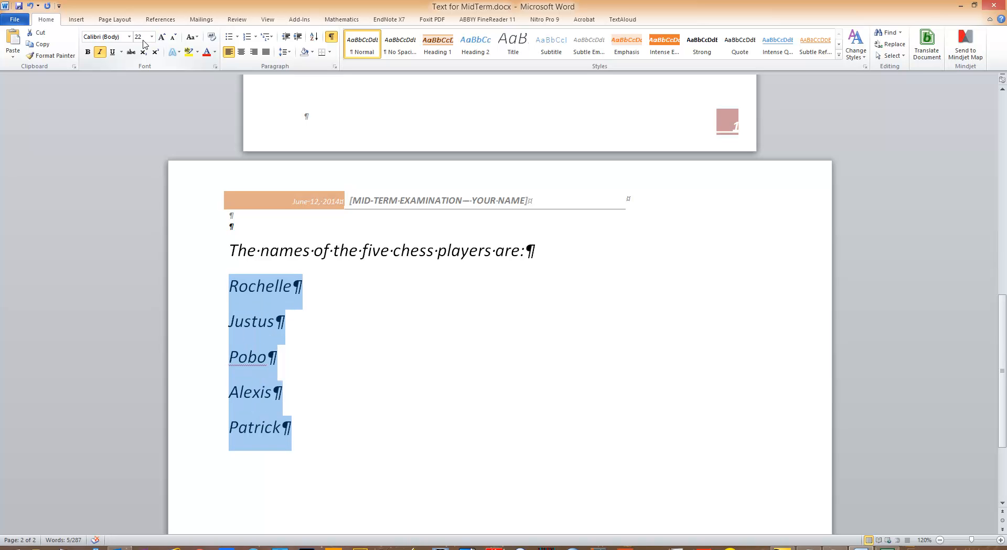